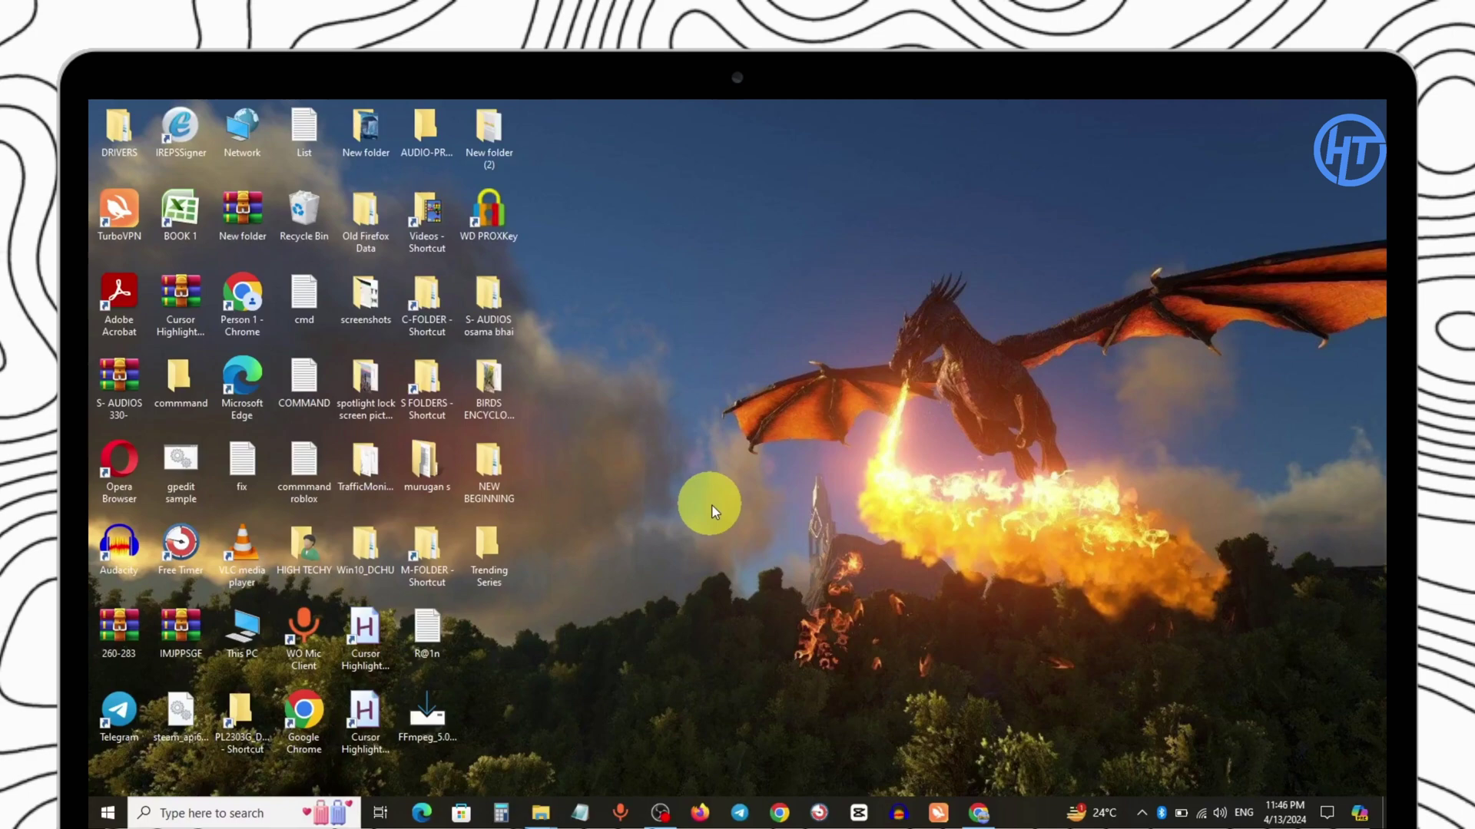
Find and launch Windows Defender Firewall from Windows Search
{"action": "left_click", "coordinate": [243, 816]}
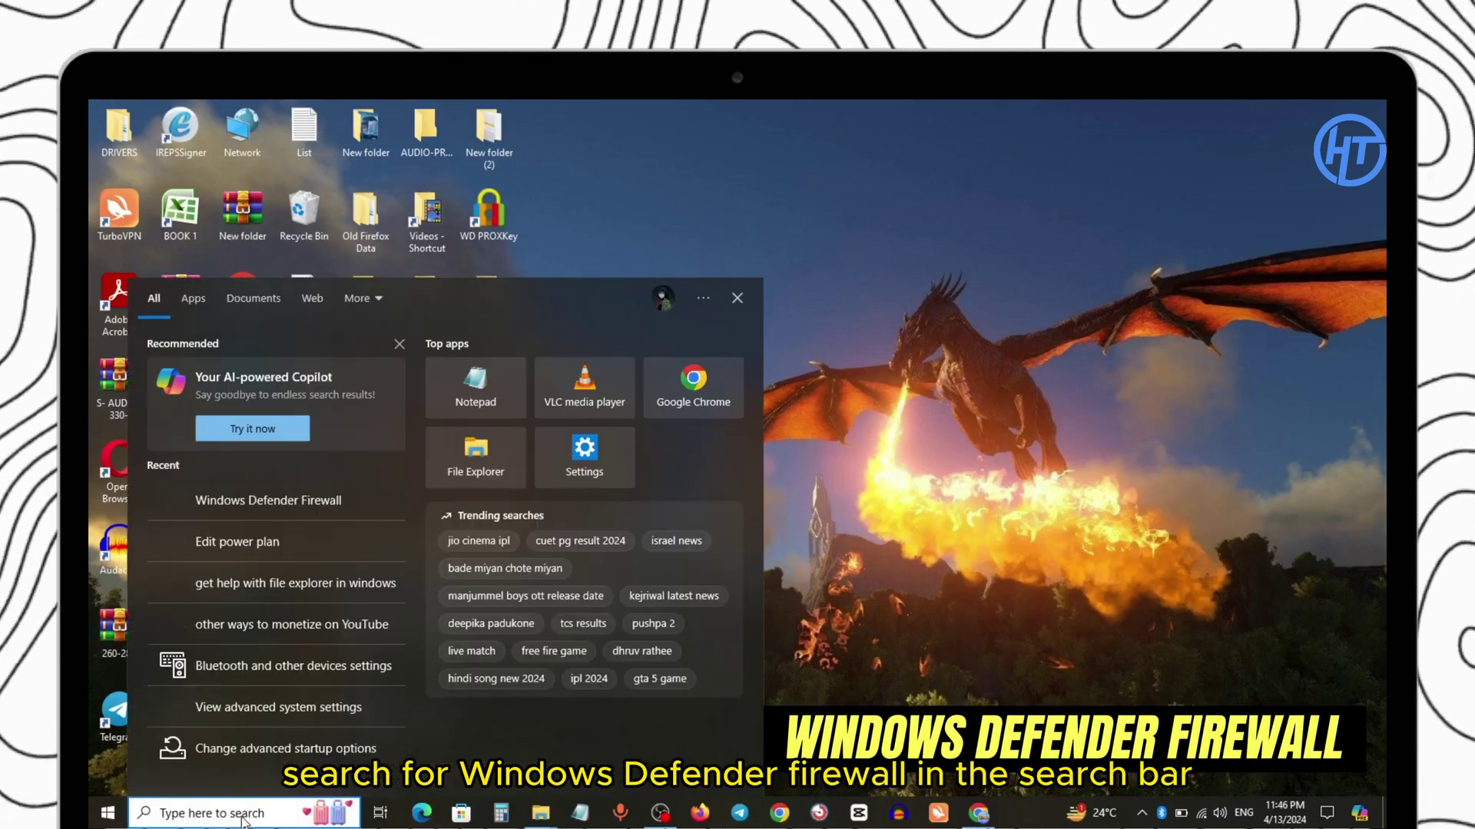
{"action": "type", "text": "WiNDOWS D"}
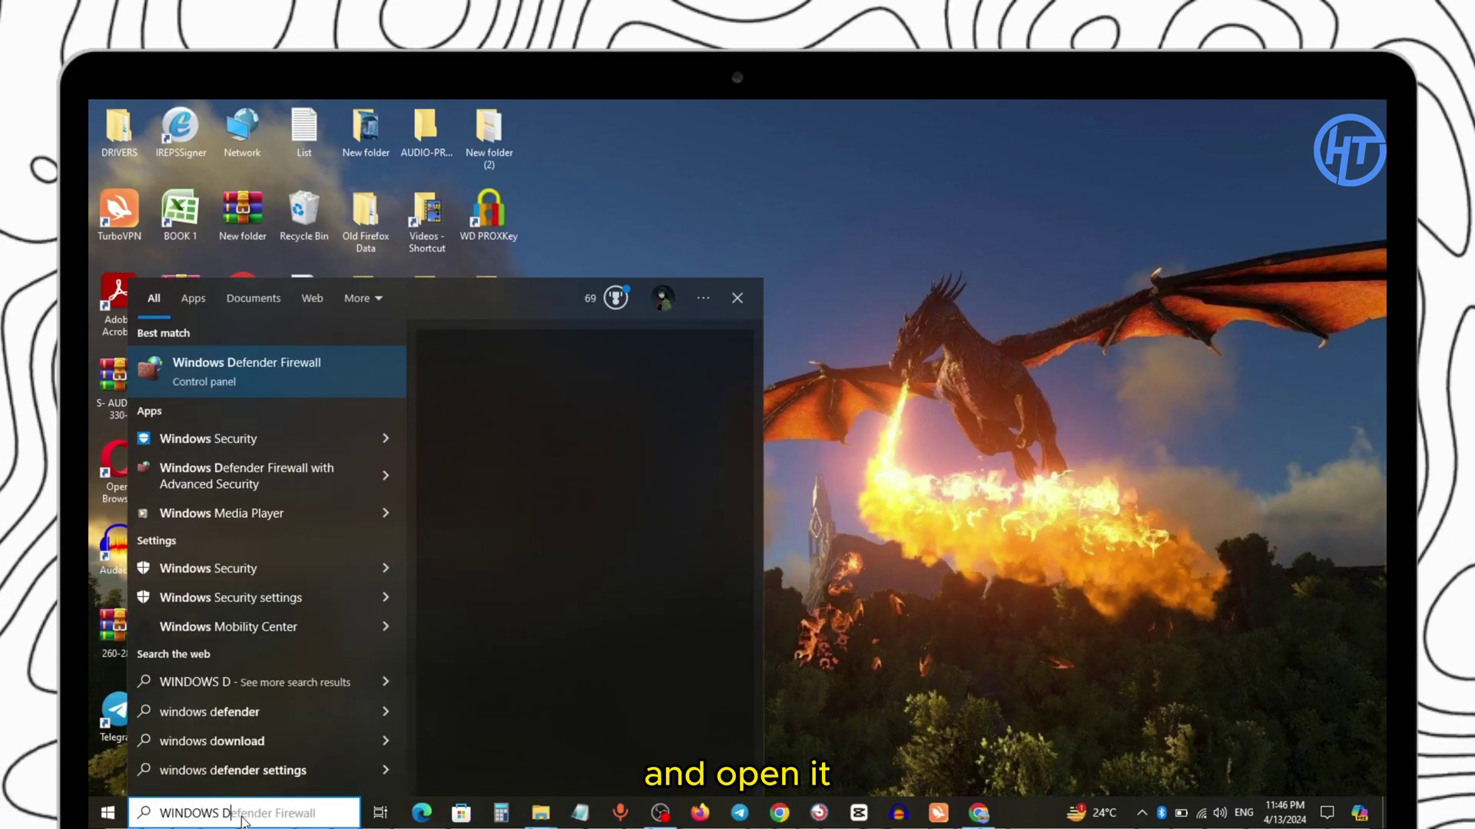
{"action": "type", "text": "EFENDER"}
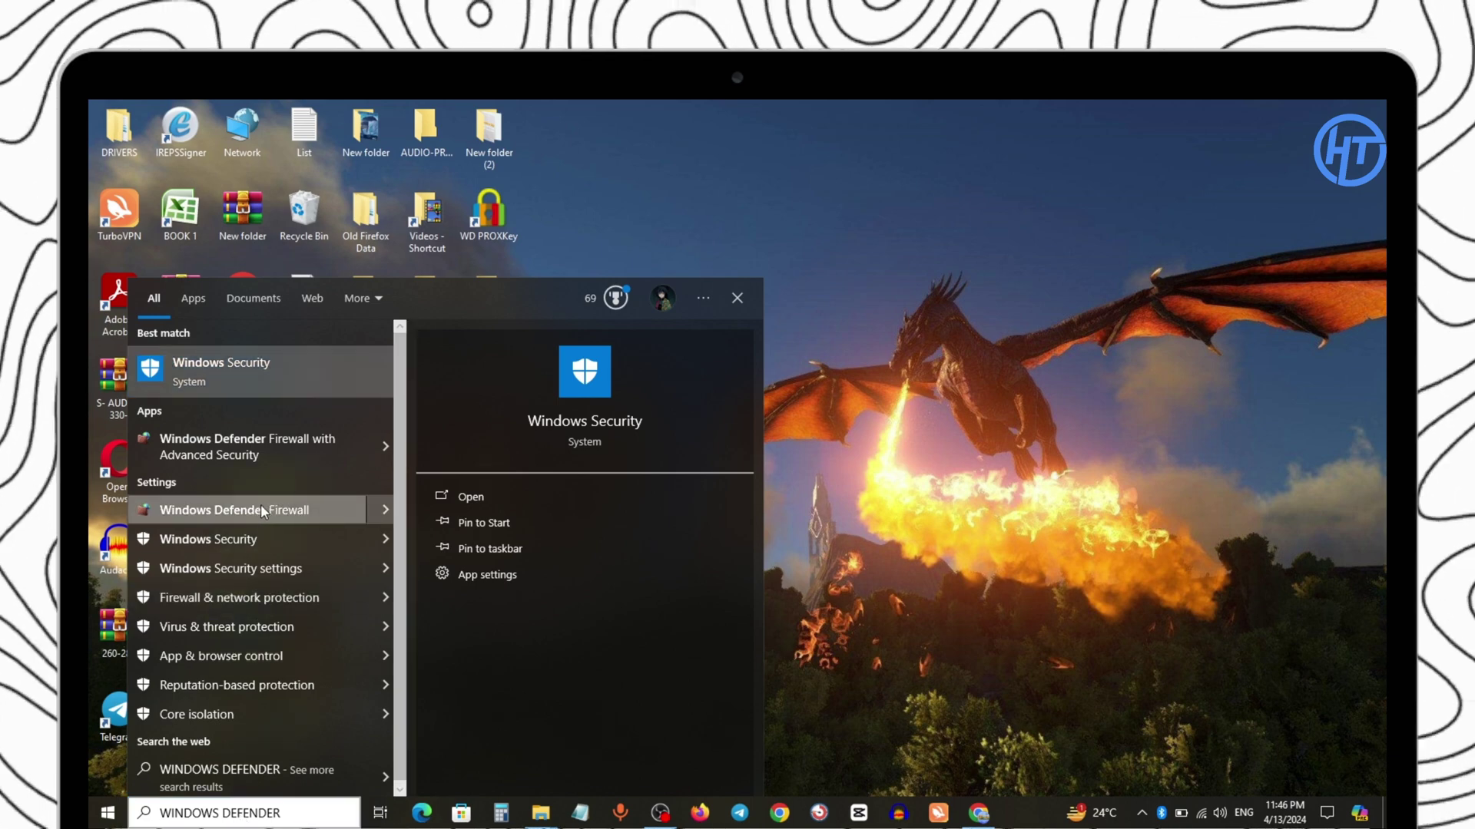
{"action": "left_click", "coordinate": [261, 507]}
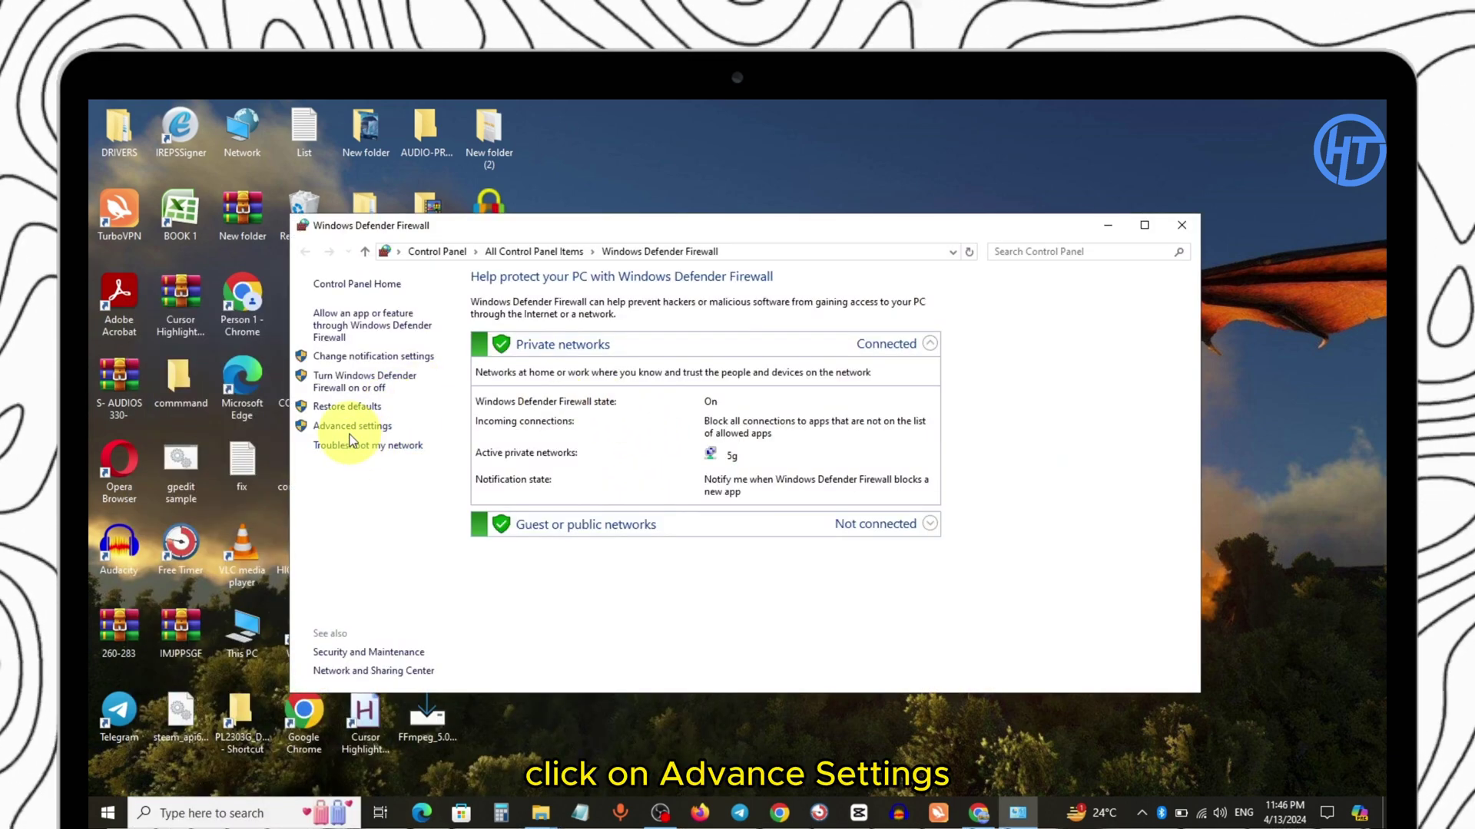
In the maximized Advanced Security console, start a port-based inbound rule
{"action": "left_click", "coordinate": [344, 428]}
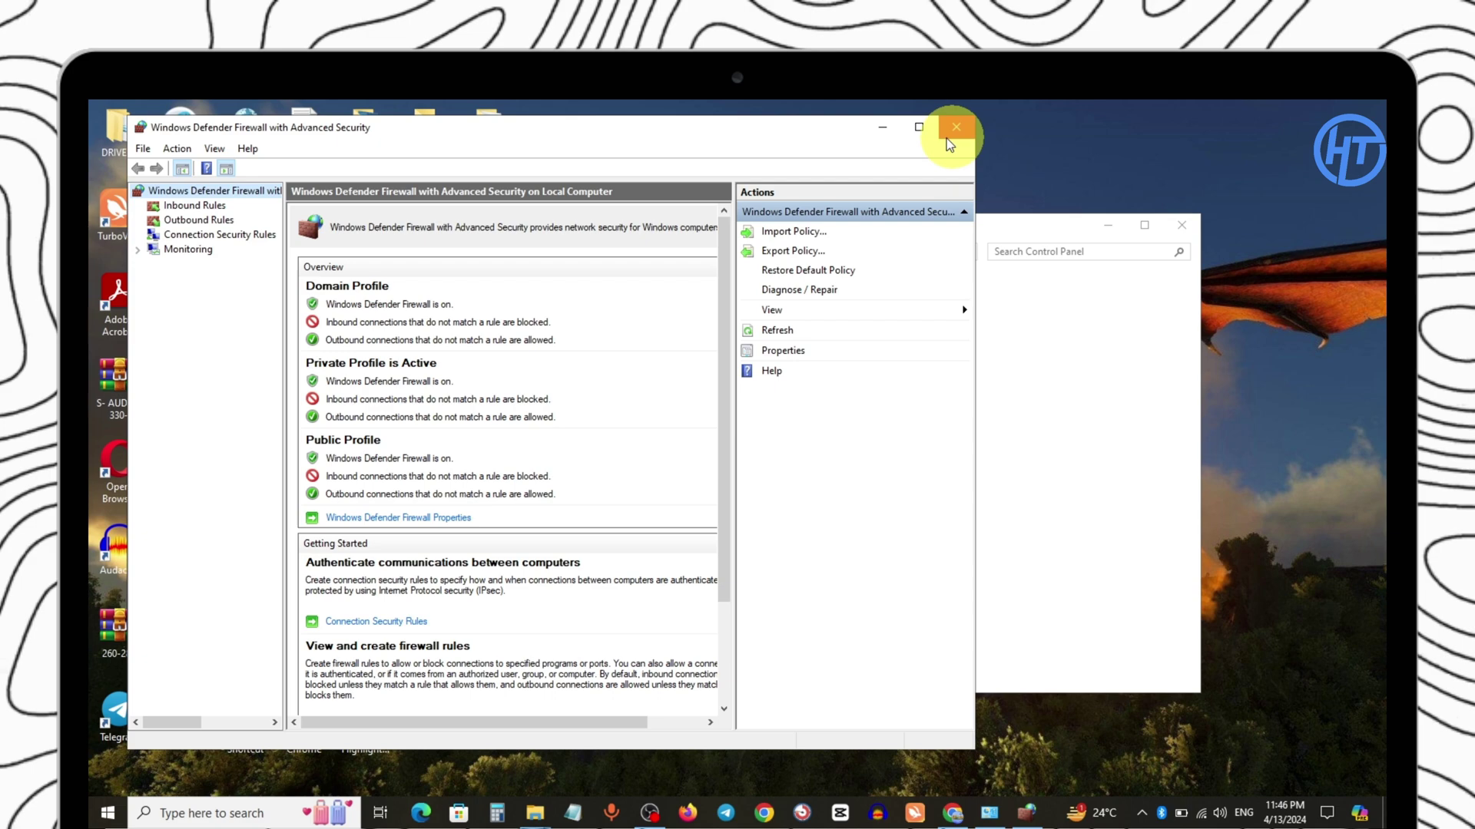
{"action": "left_click", "coordinate": [936, 126]}
{"action": "left_click", "coordinate": [155, 184]}
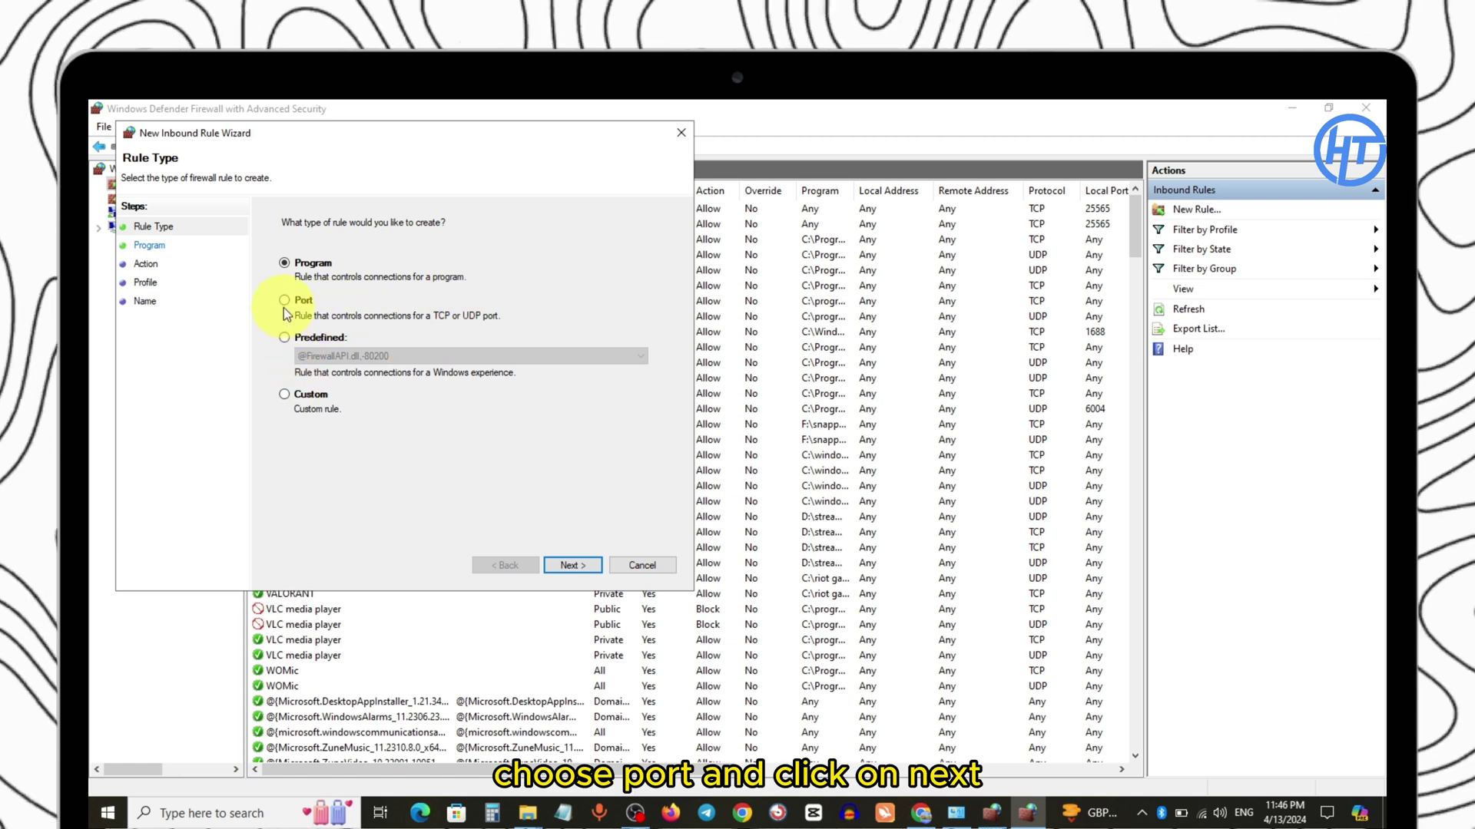
{"action": "left_click", "coordinate": [573, 566]}
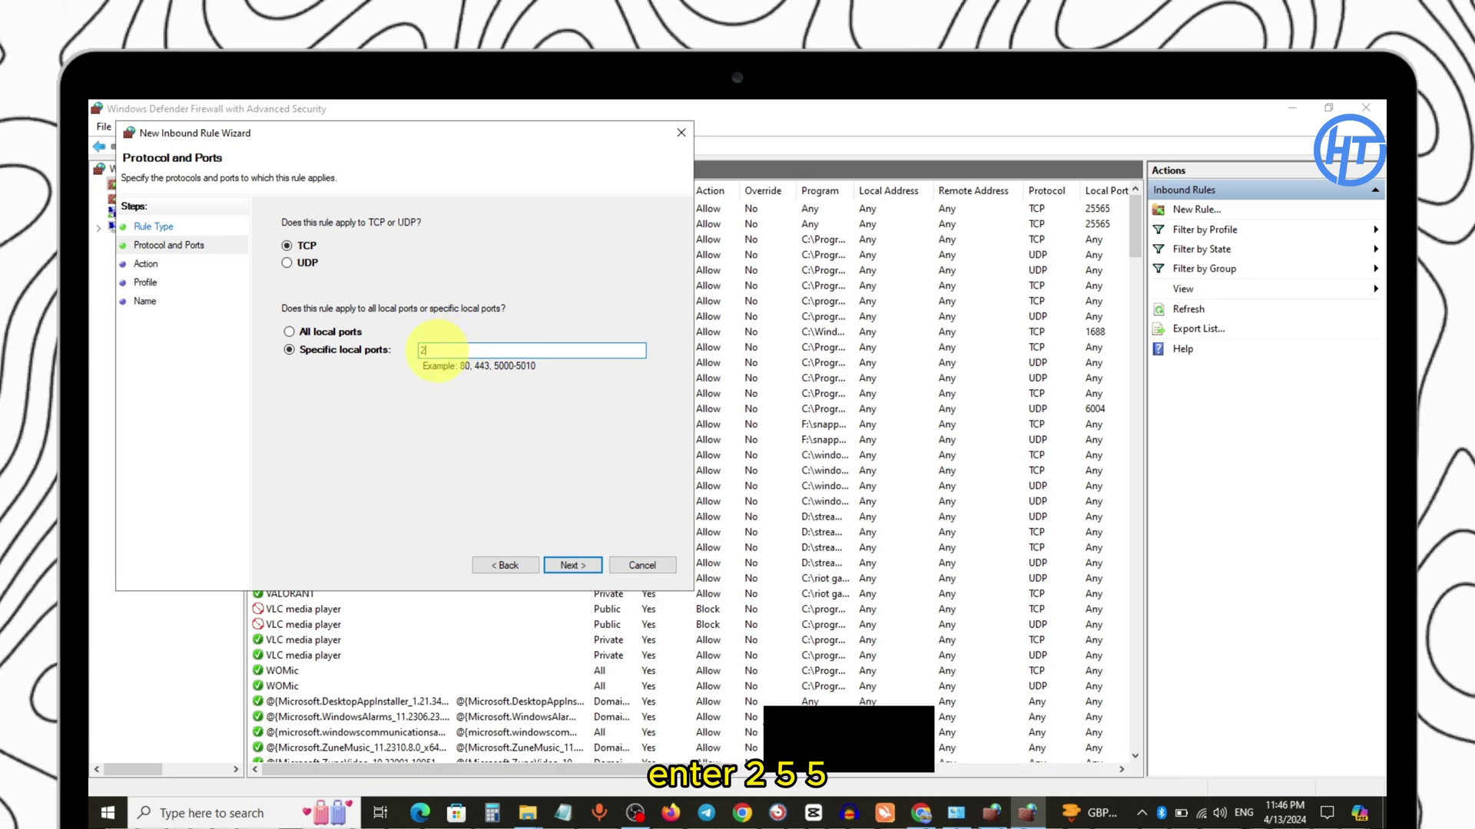
{"action": "type", "text": "25565"}
Allow TCP port 25565 on all profiles as inbound rule '25565', then go to Outbound Rules
{"action": "left_click", "coordinate": [573, 564]}
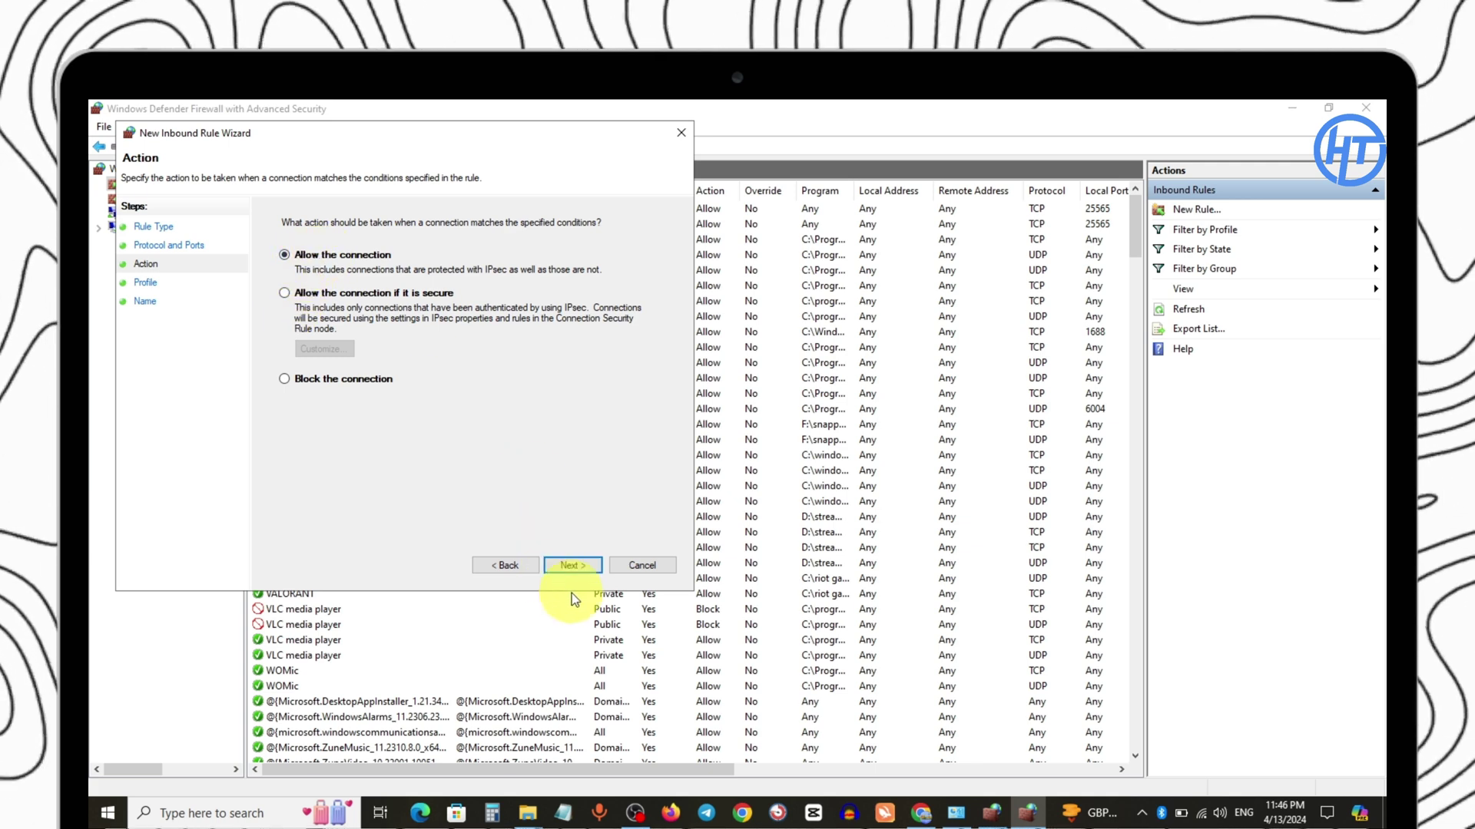
{"action": "left_click", "coordinate": [575, 564]}
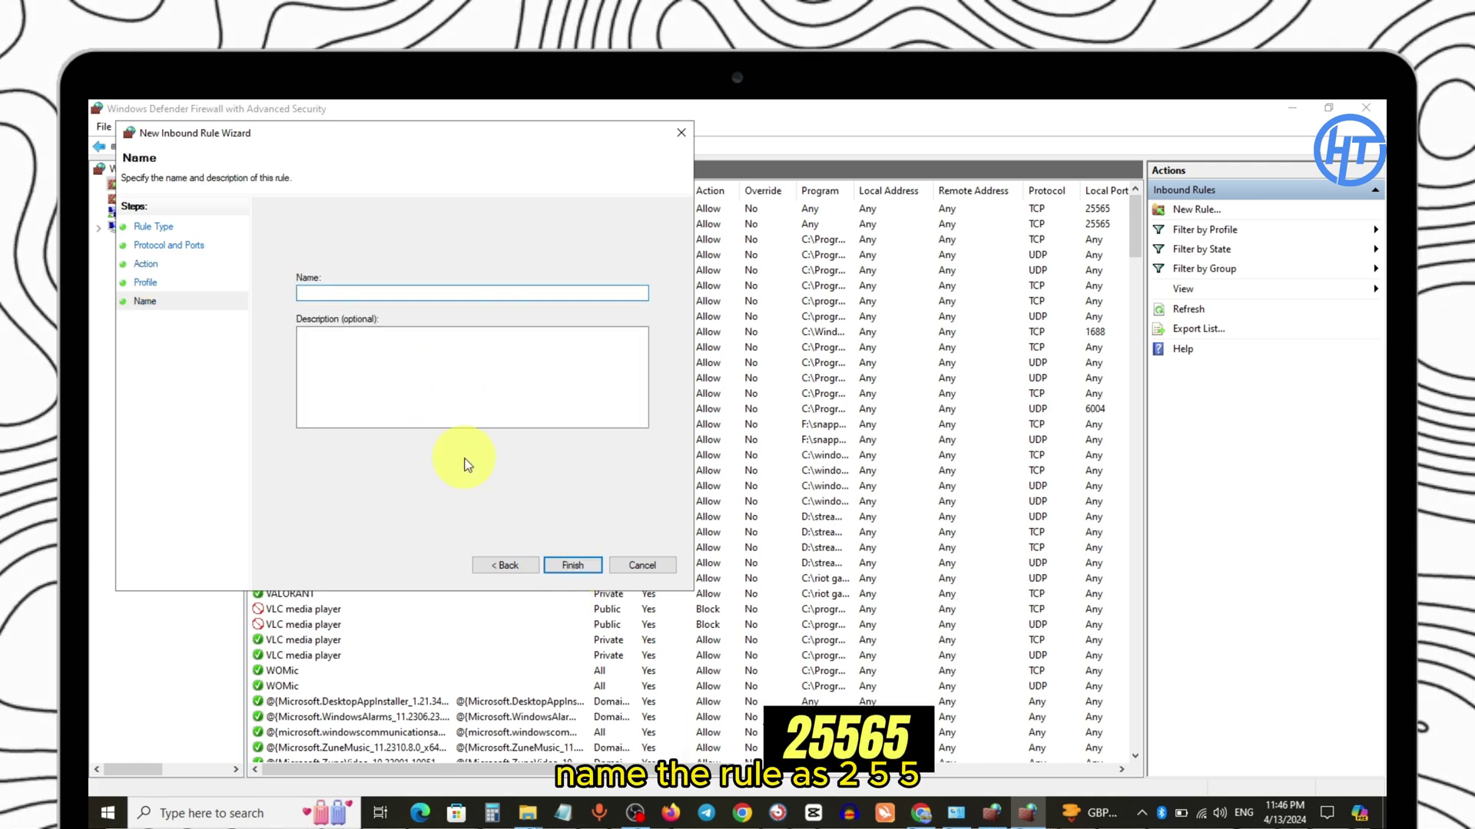
{"action": "type", "text": "25565"}
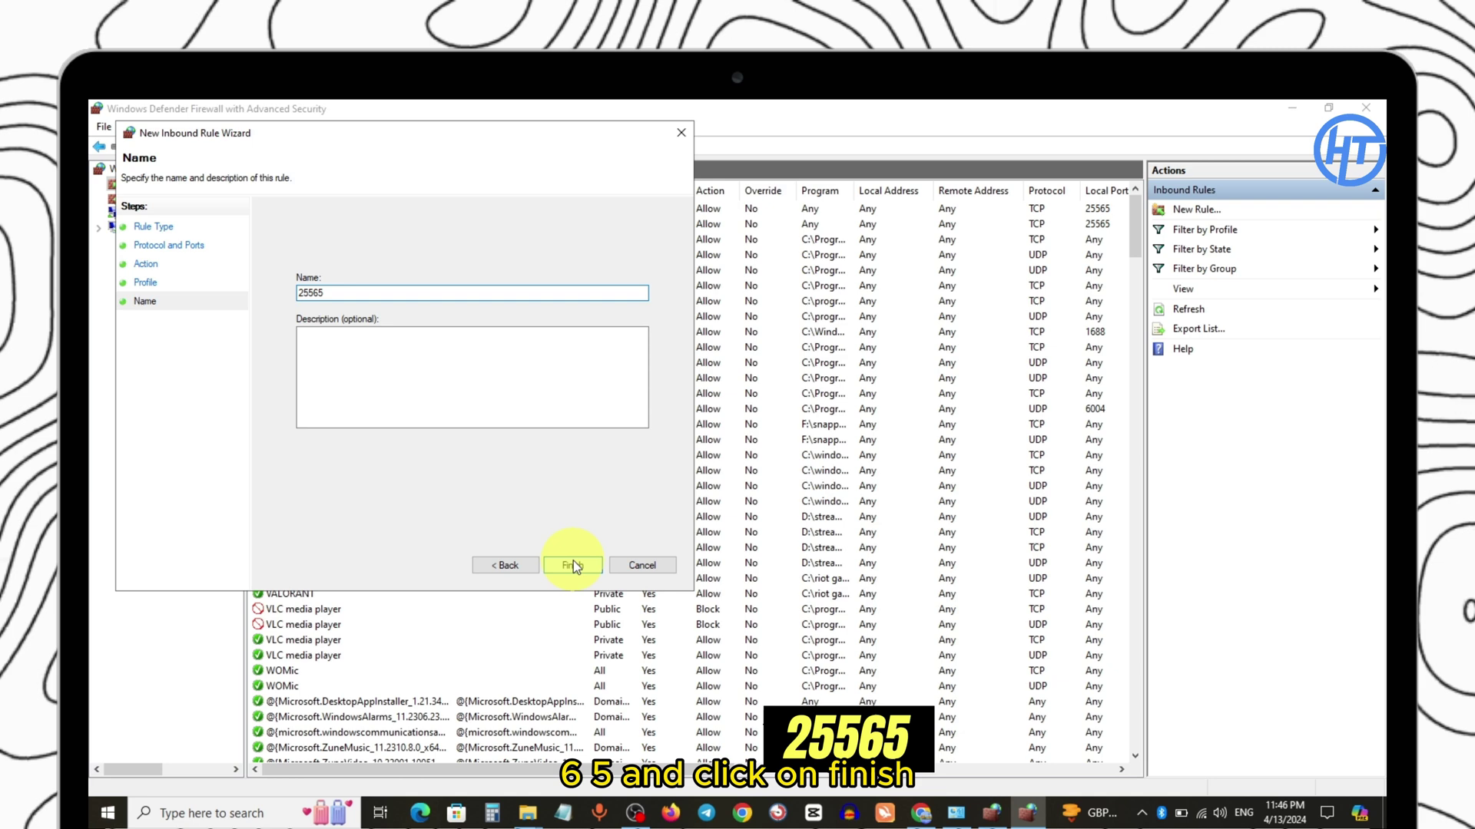
{"action": "left_click", "coordinate": [573, 566]}
{"action": "left_click", "coordinate": [156, 200]}
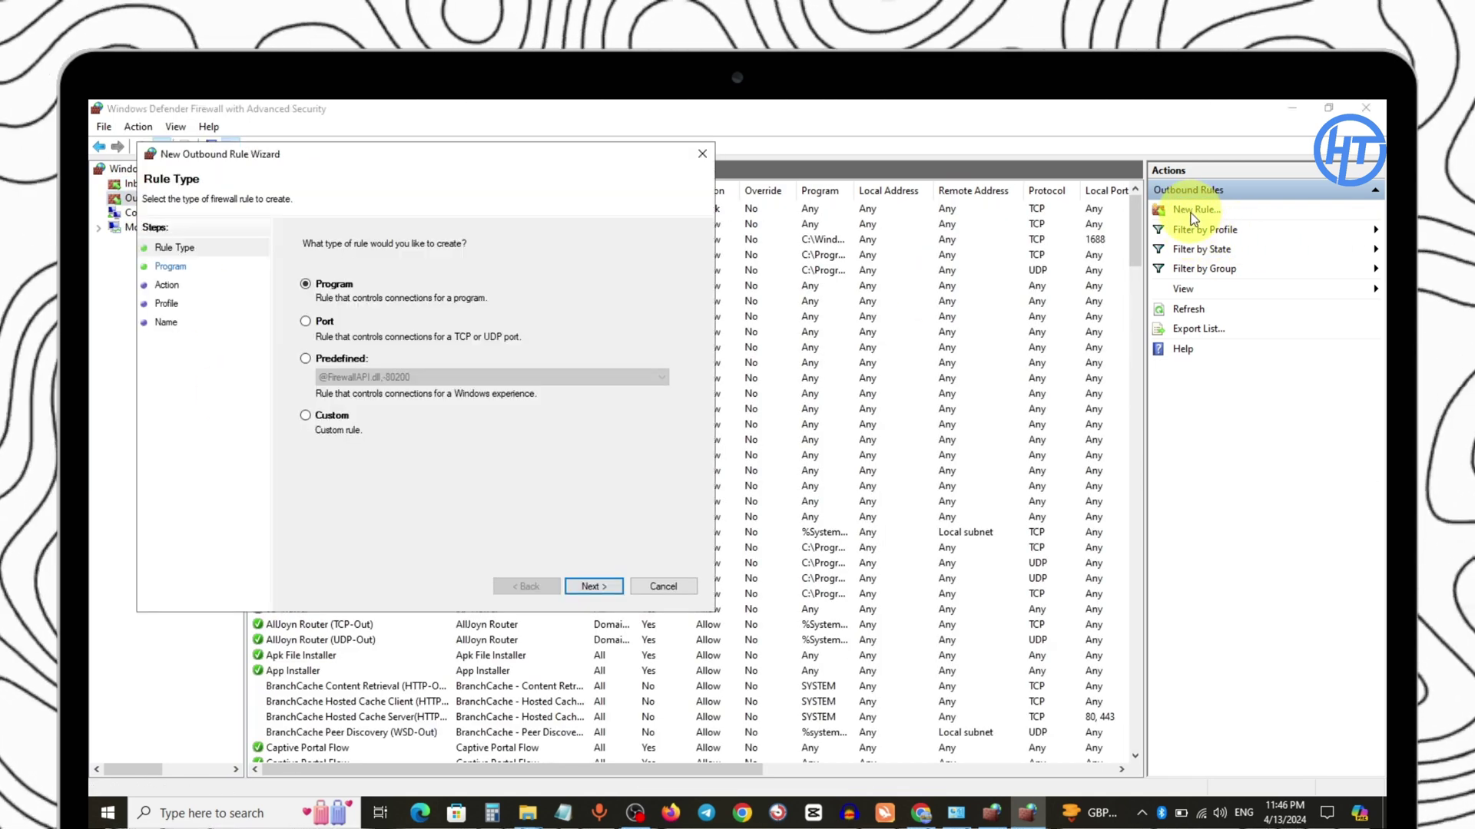
Make the outbound rule allow TCP remote port 25565 on all profiles
{"action": "left_click", "coordinate": [596, 589]}
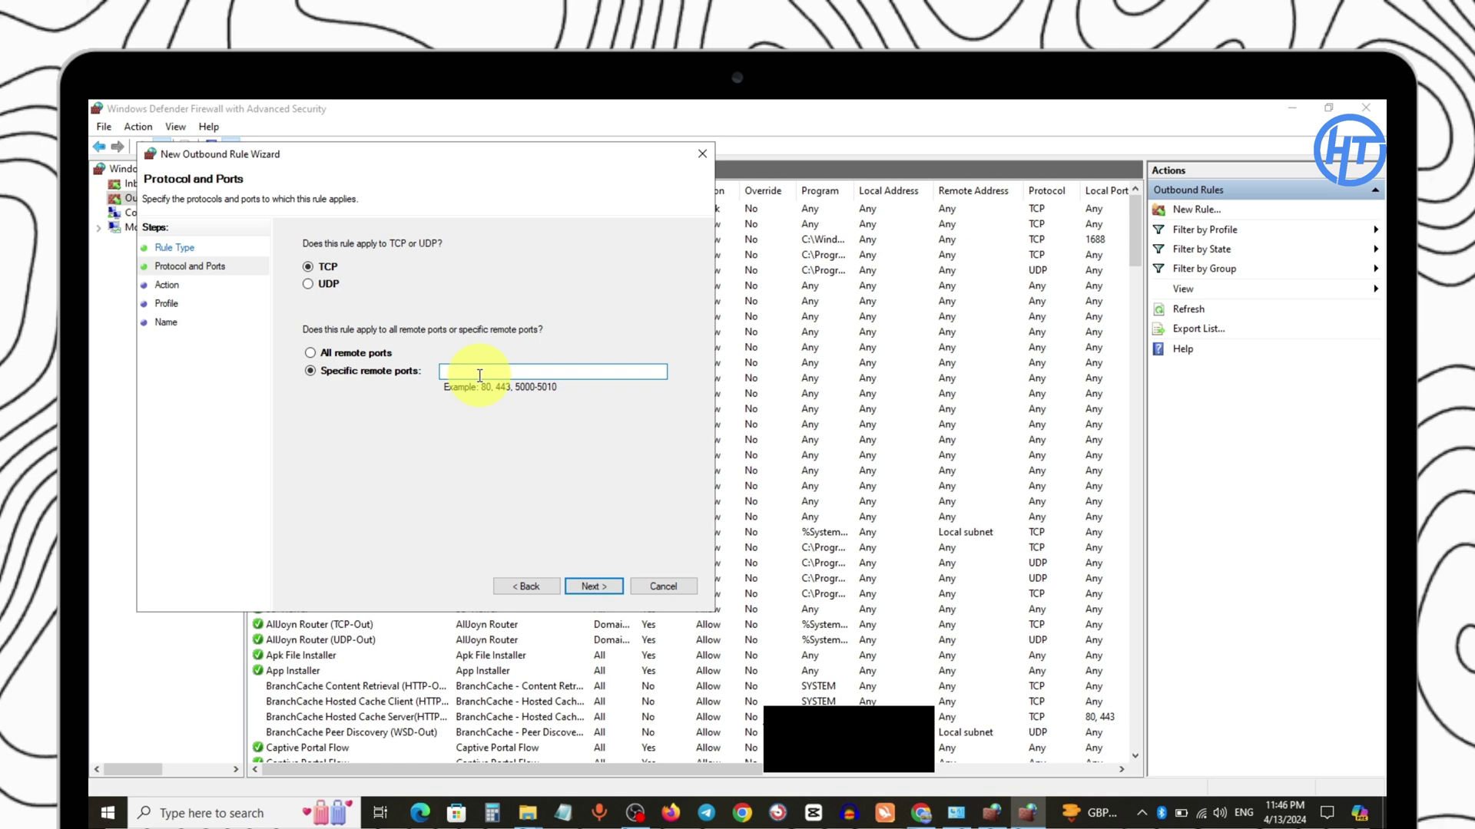
{"action": "type", "text": "25565"}
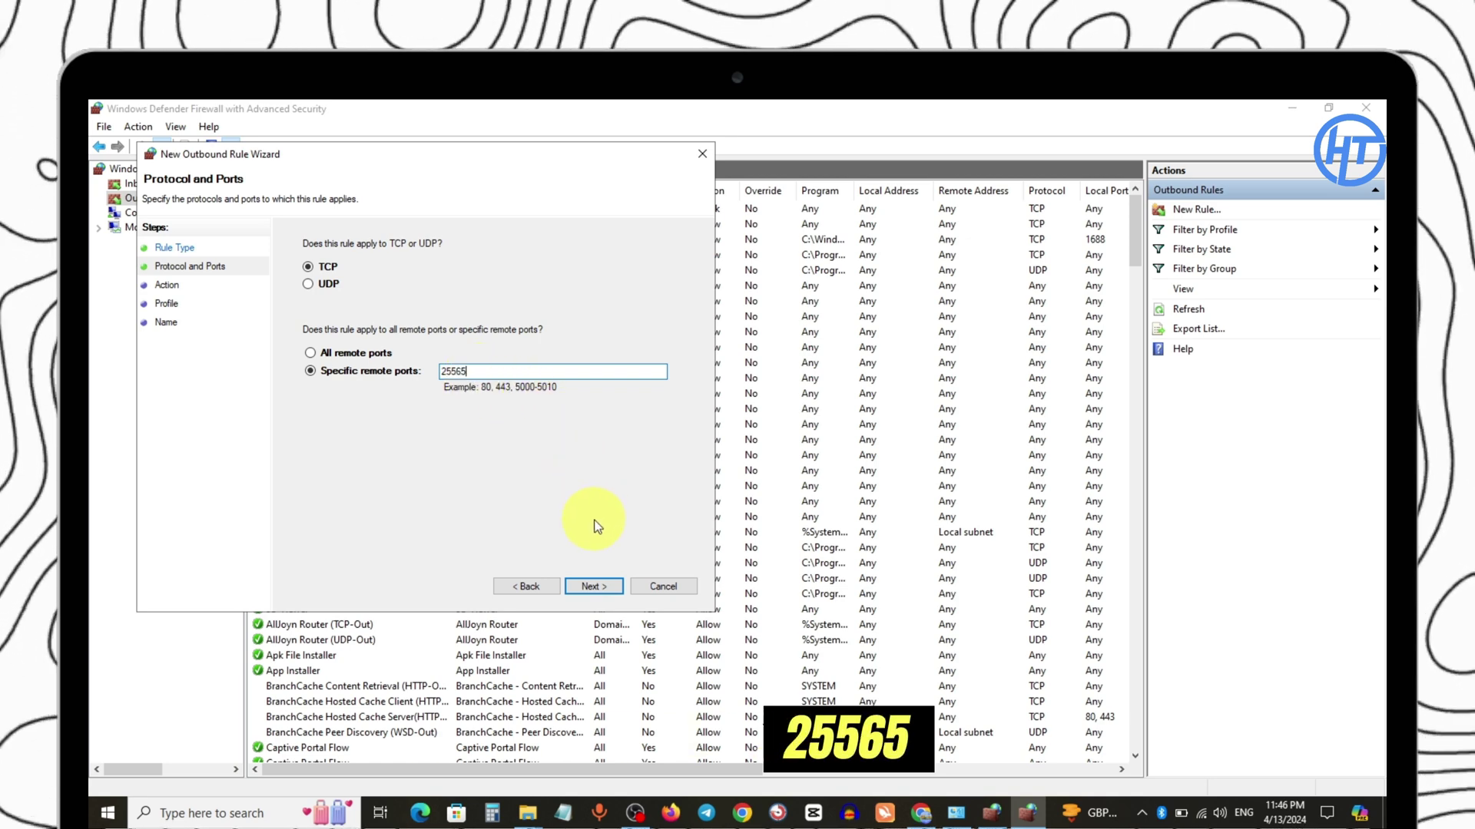
{"action": "left_click", "coordinate": [600, 590]}
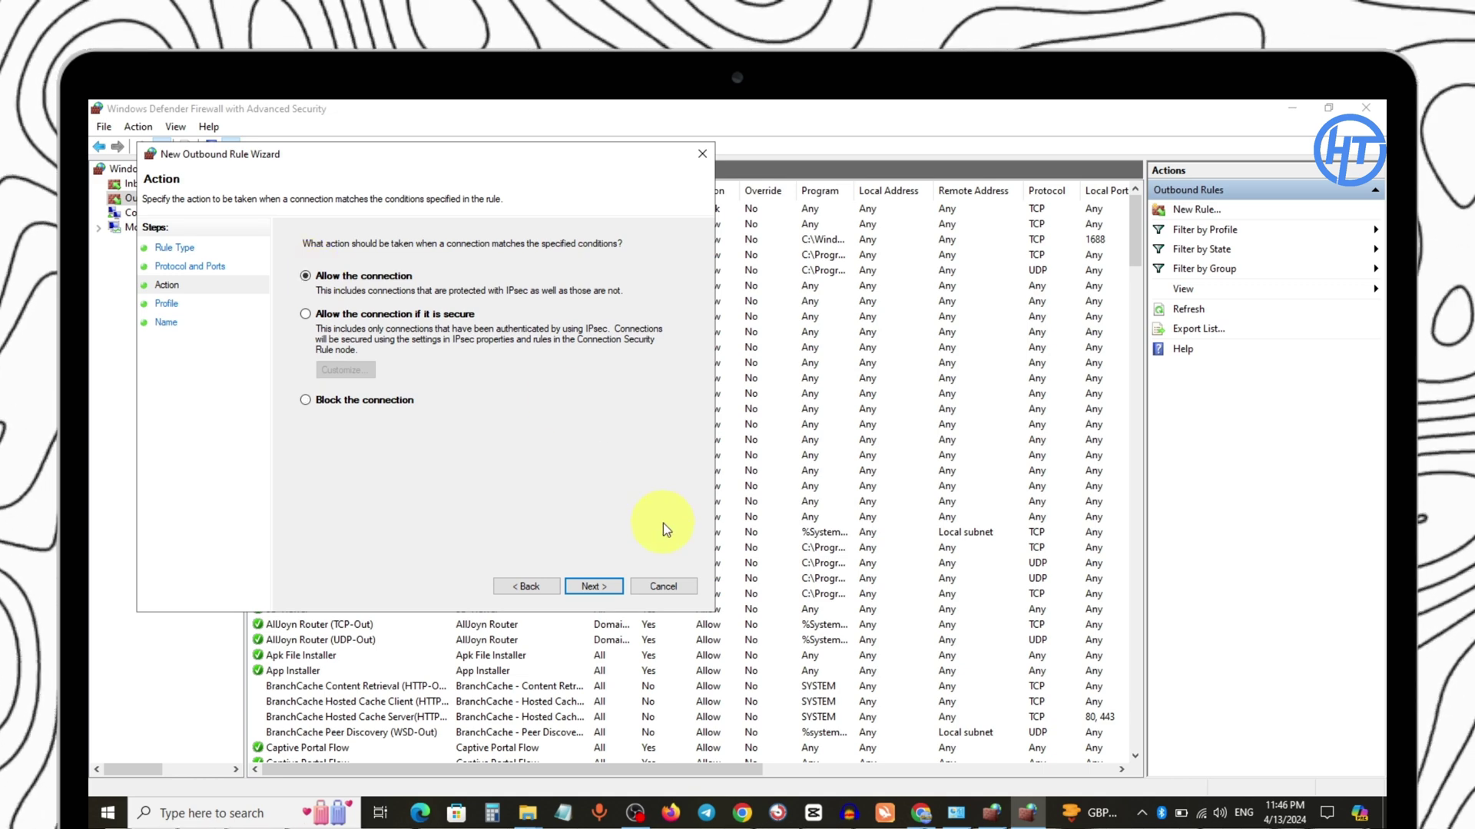
{"action": "left_click", "coordinate": [600, 582]}
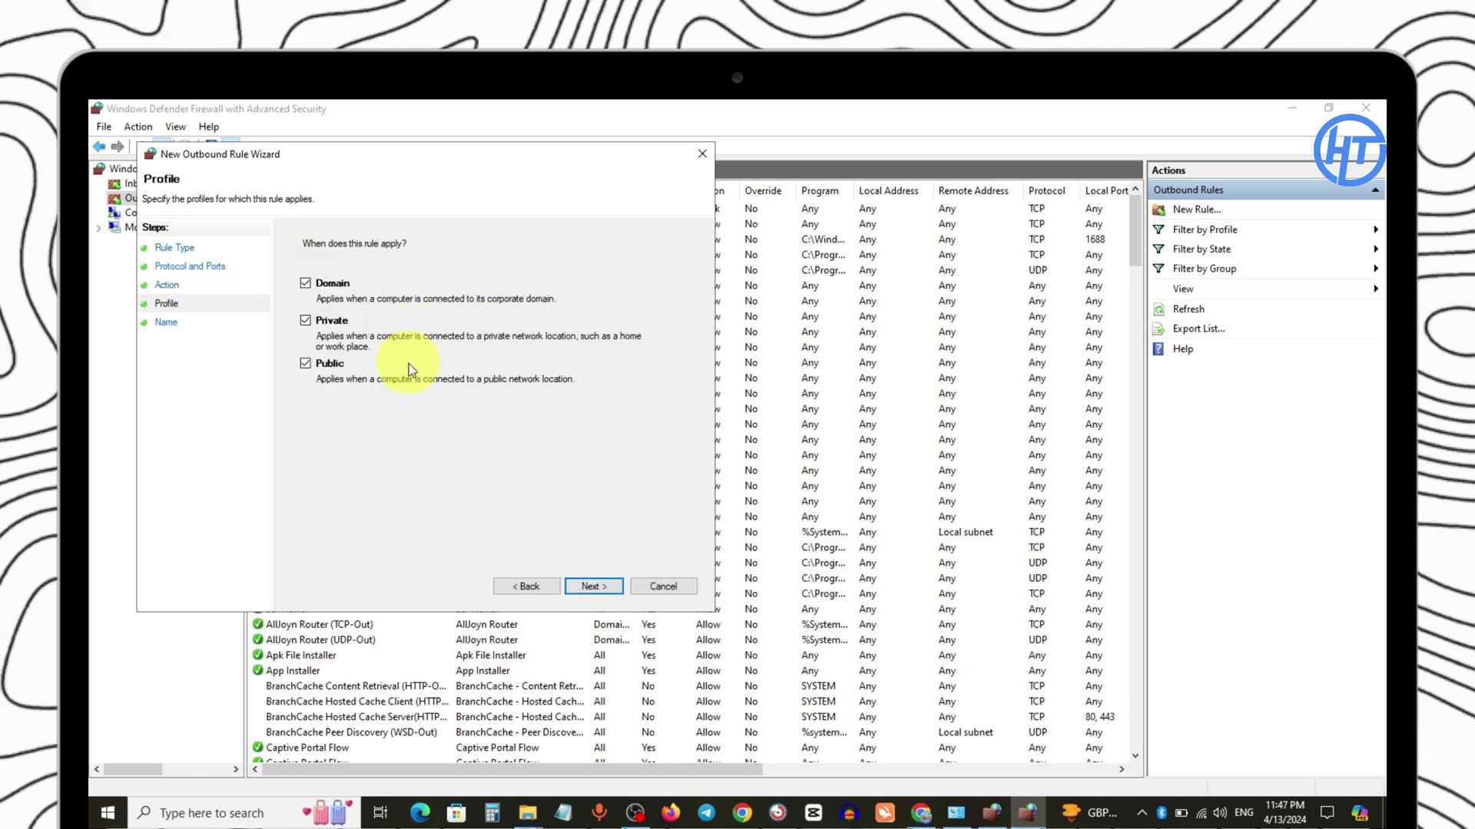
{"action": "left_click", "coordinate": [589, 586]}
{"action": "type", "text": "255"}
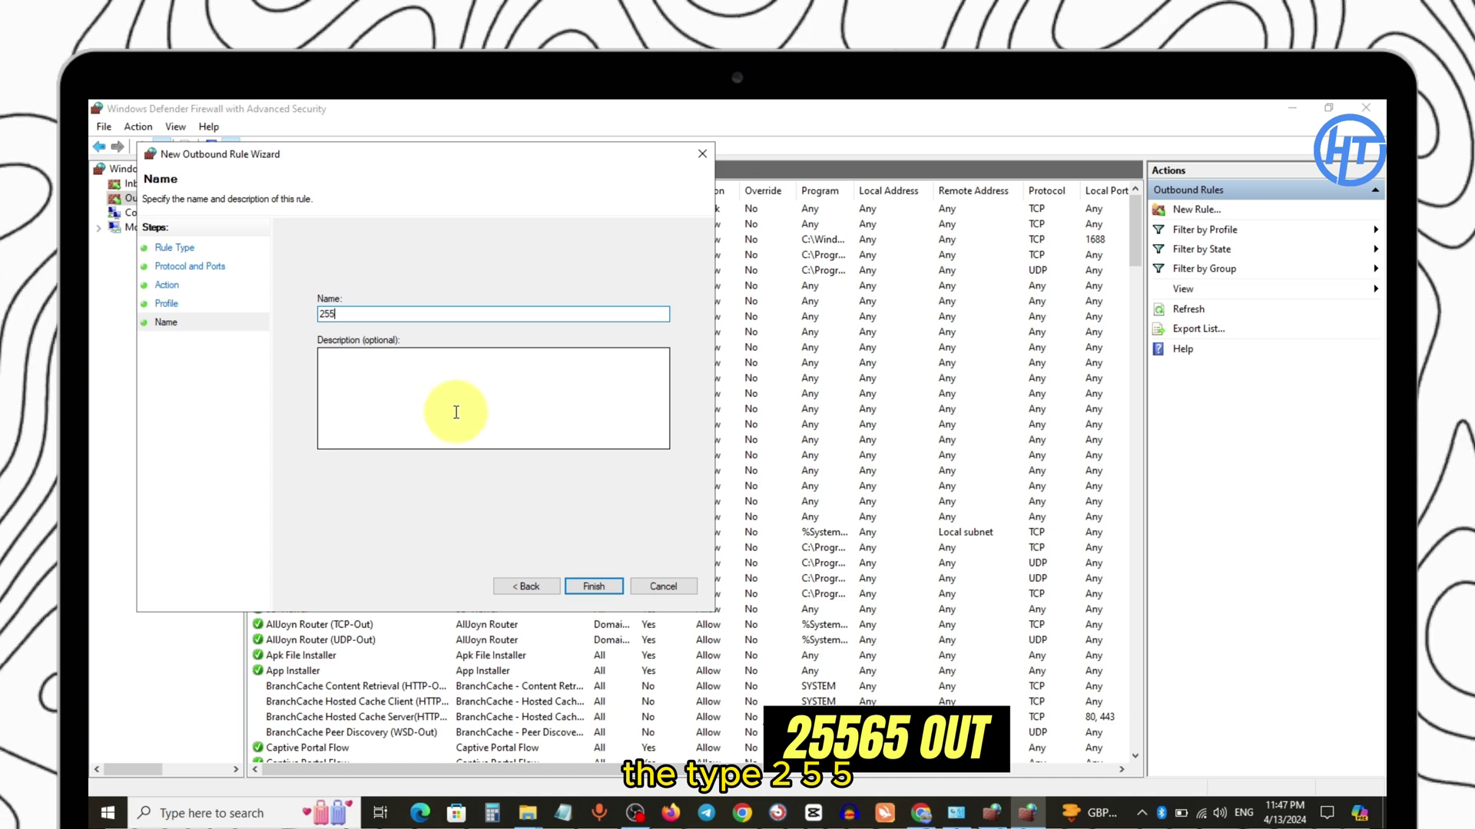
{"action": "type", "text": "65"}
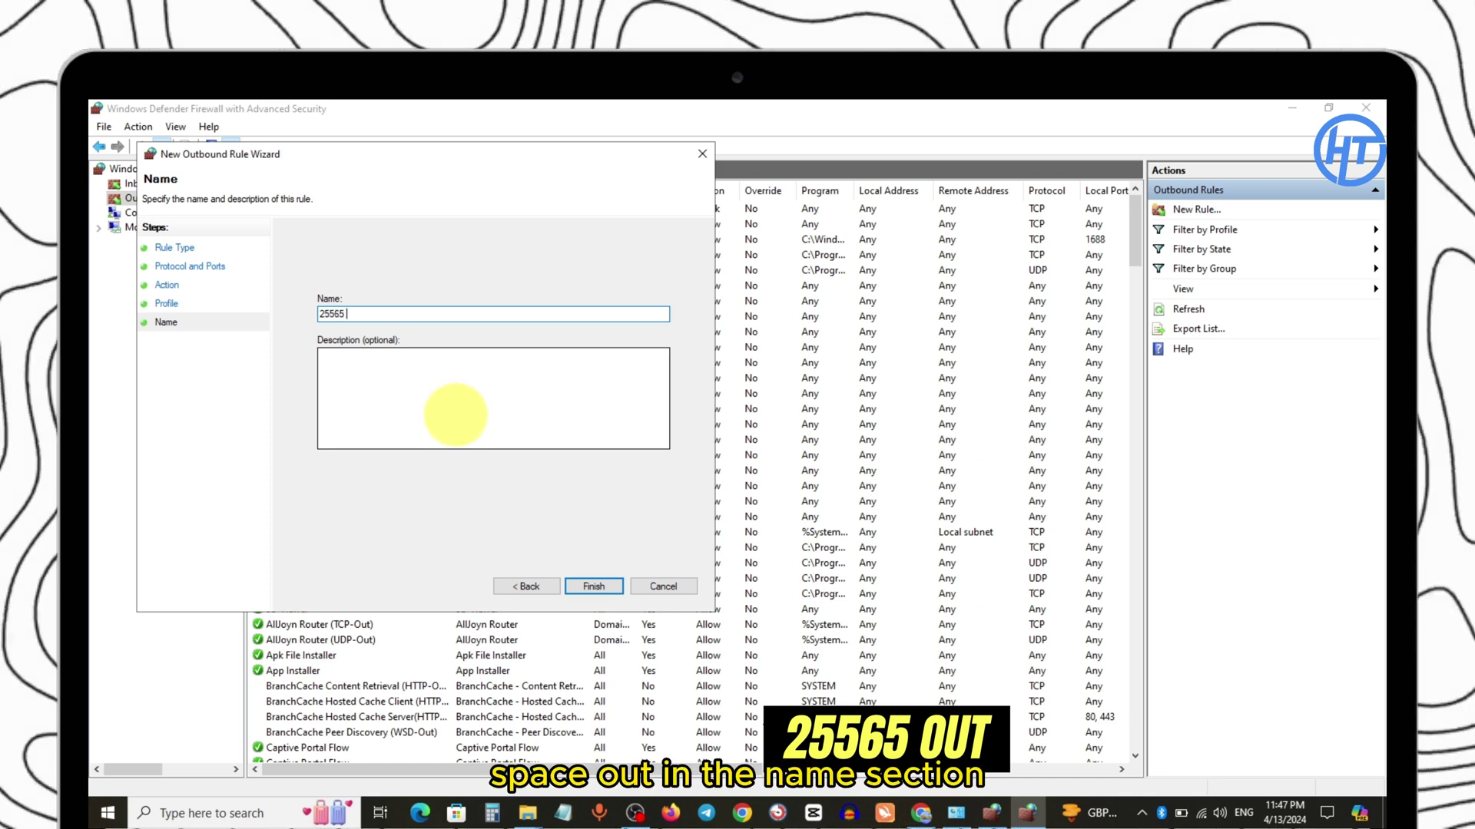
{"action": "type", "text": " OU"}
Name the rule '25565 out', finish it and close both firewall windows
{"action": "key", "text": "BackSpace"}
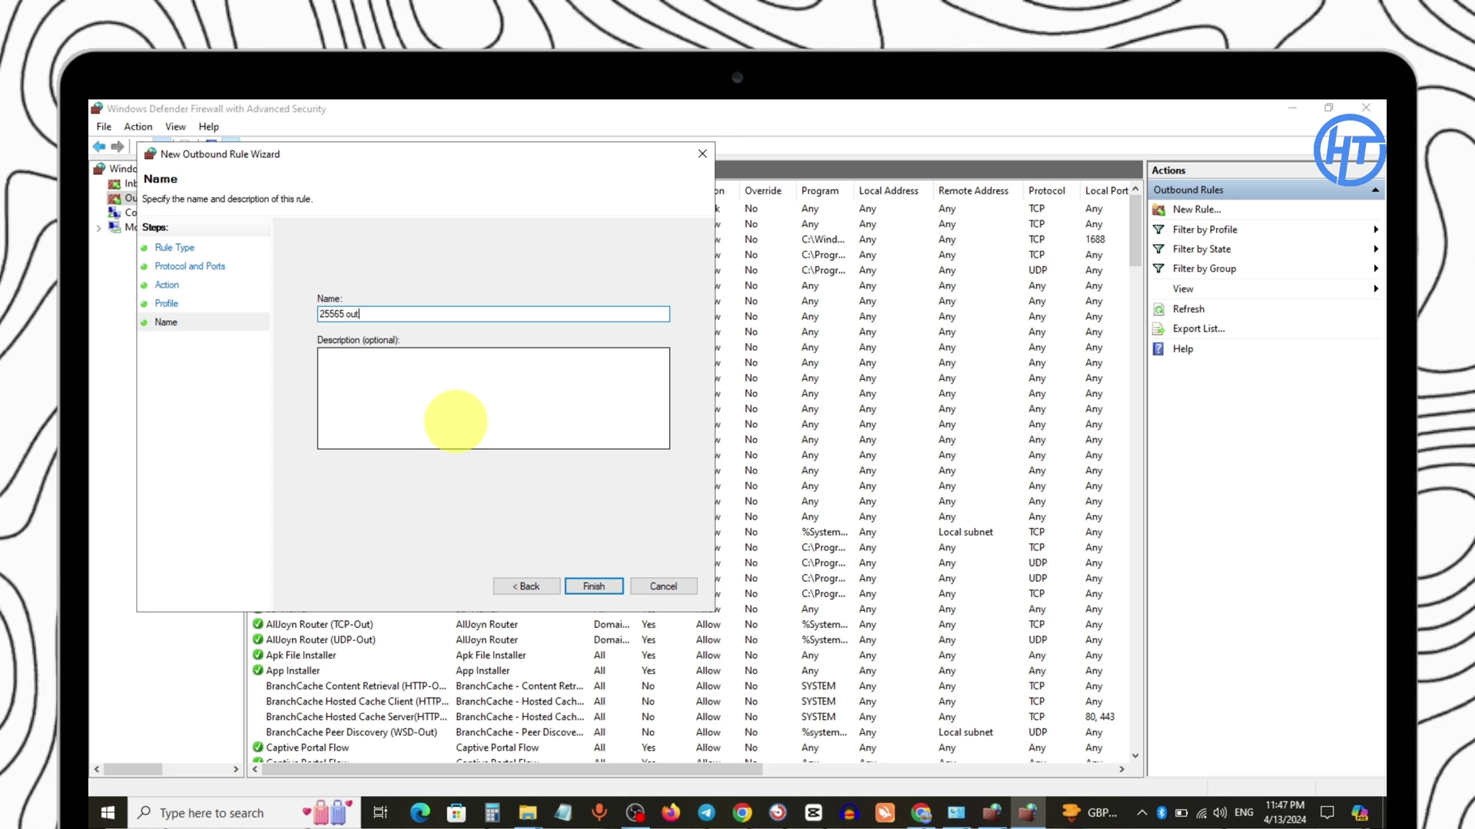
{"action": "left_click", "coordinate": [600, 593]}
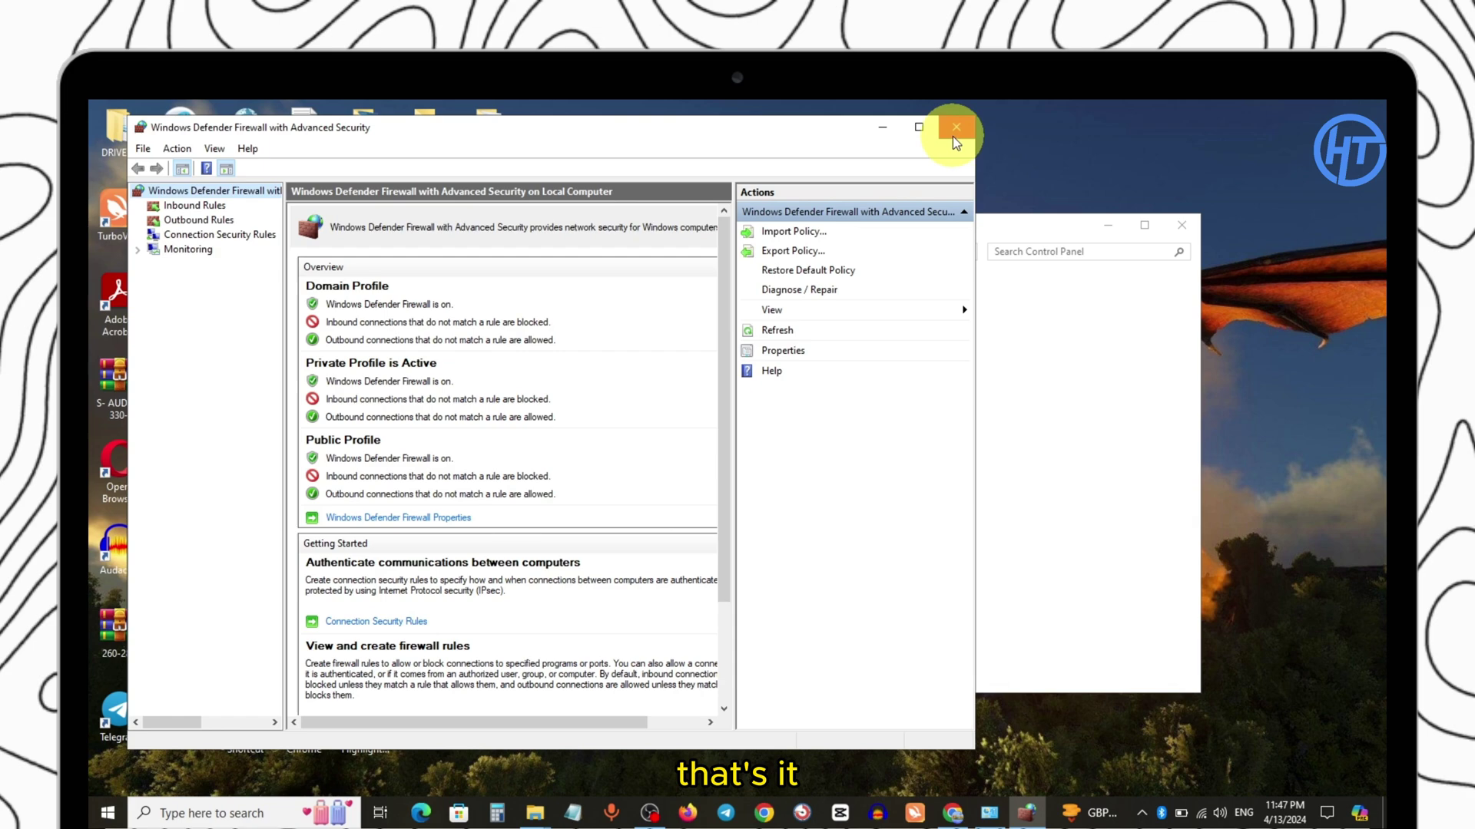
{"action": "left_click", "coordinate": [953, 134]}
{"action": "left_click", "coordinate": [1156, 222]}
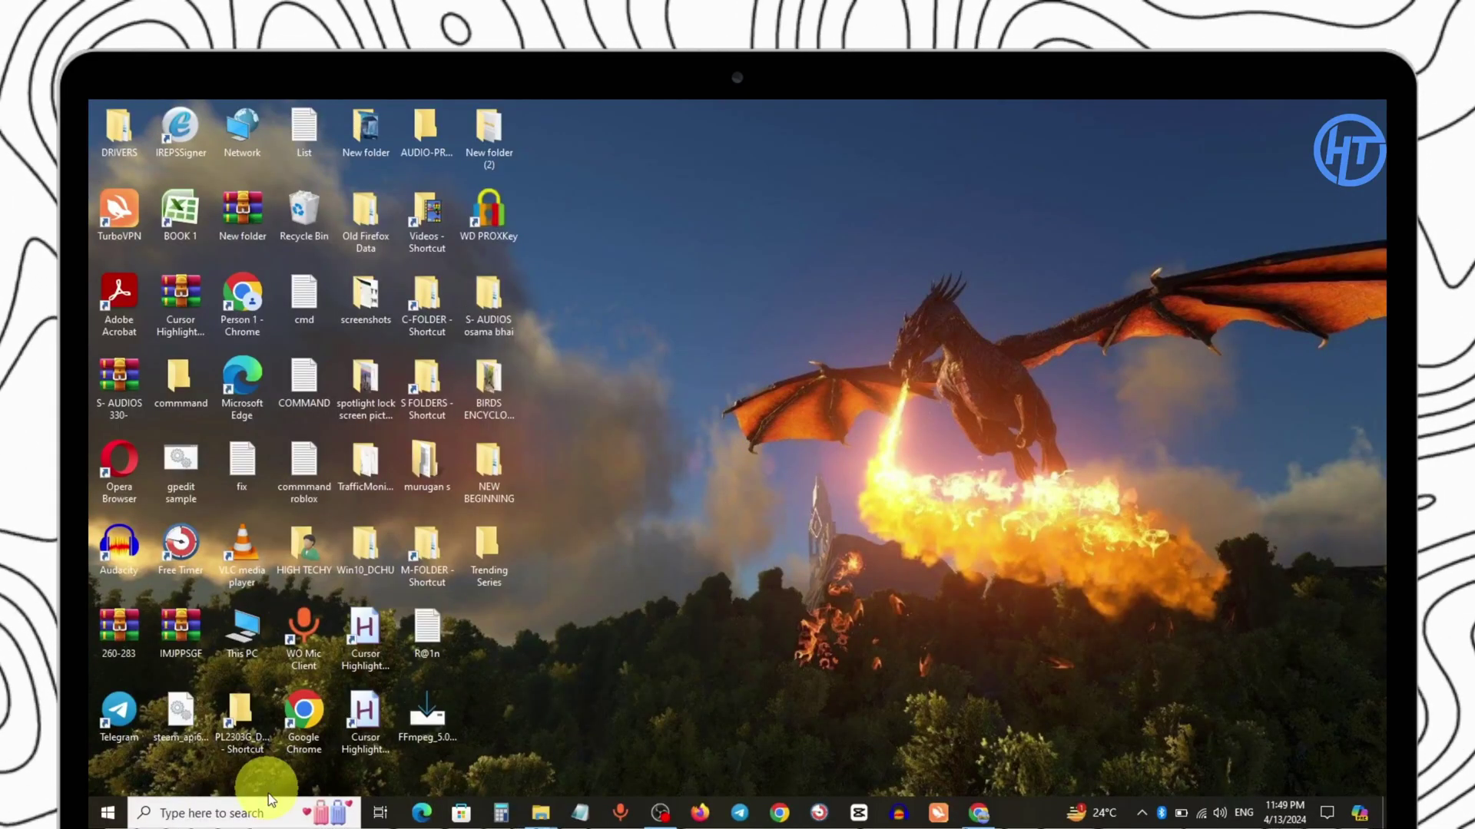
Search 'view network connections' and launch the Network Connections window
{"action": "left_click", "coordinate": [263, 811]}
{"action": "type", "text": "v"}
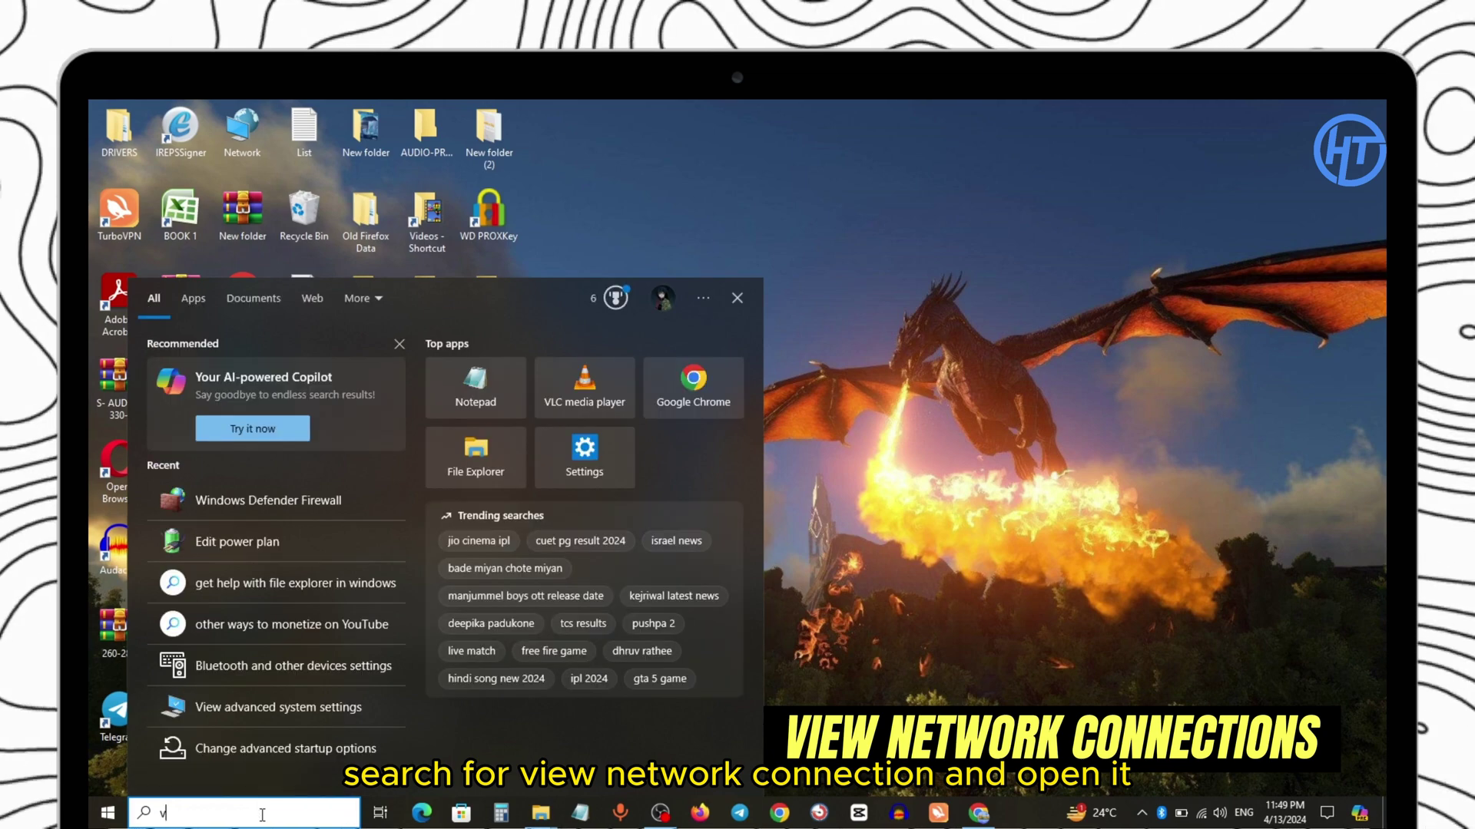
{"action": "type", "text": "iew in"}
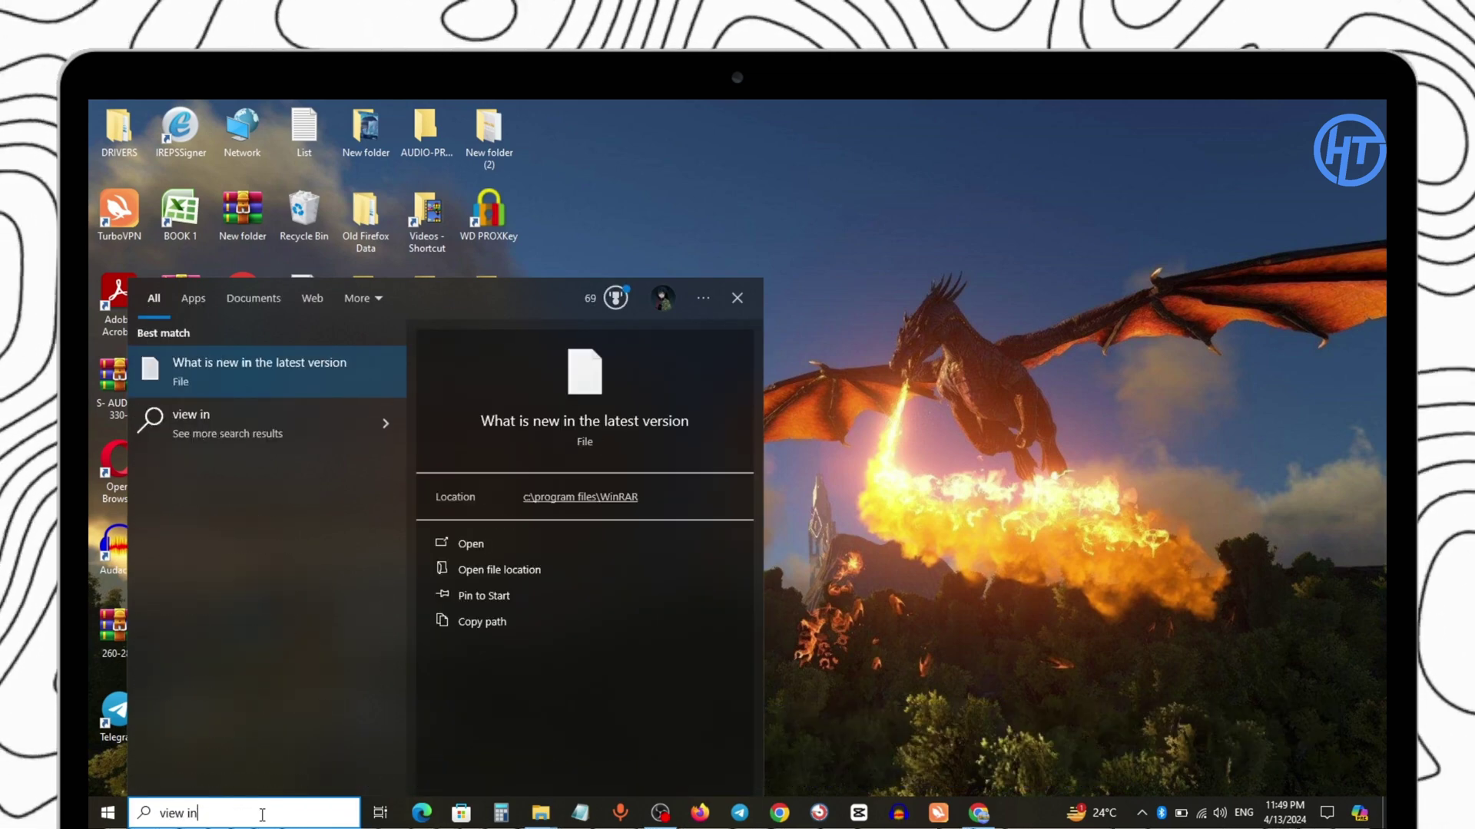
{"action": "key", "text": "BackSpace"}
{"action": "key", "text": "BackSpace"}
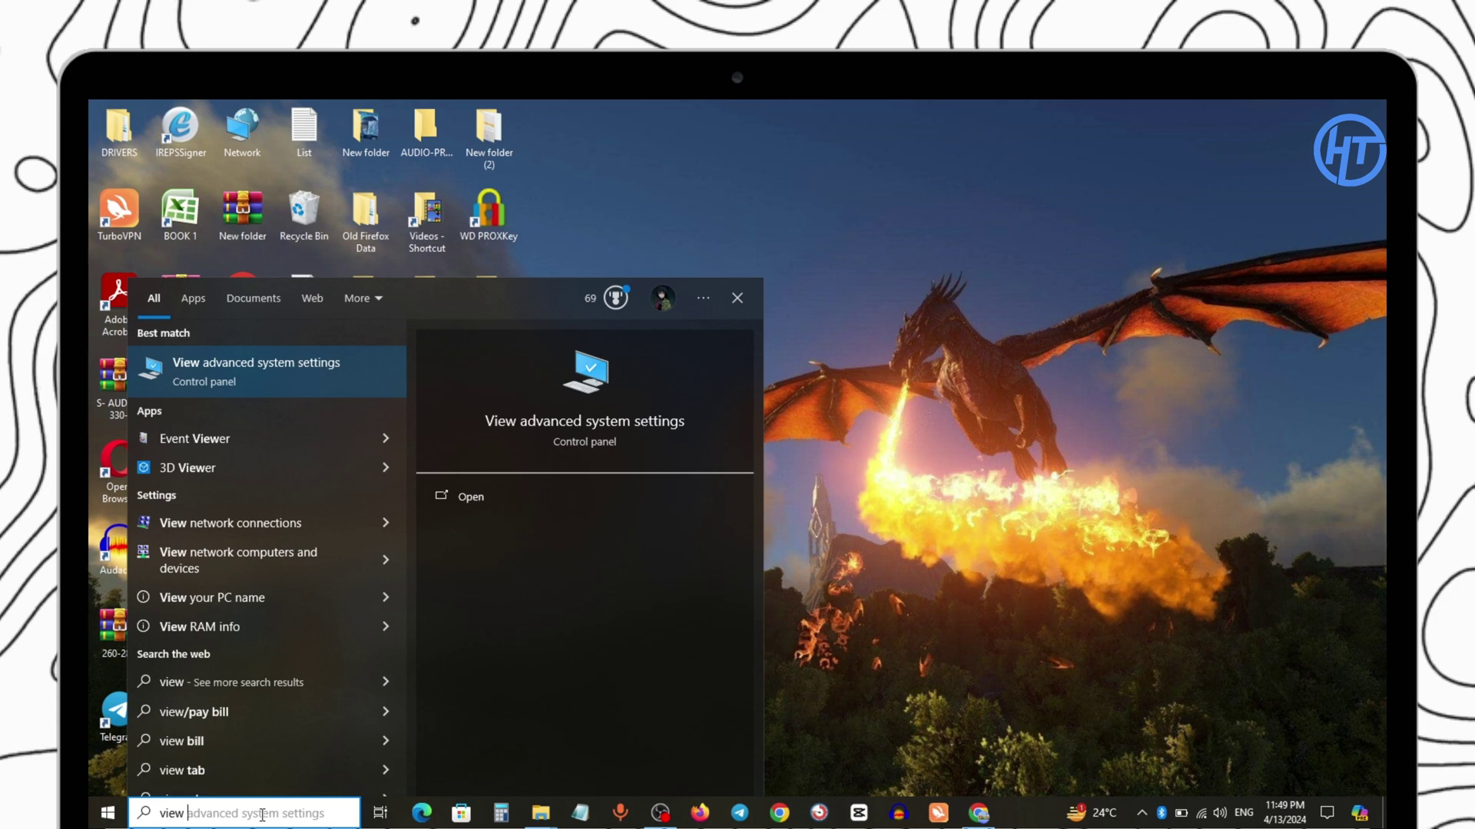
{"action": "type", "text": "netw"}
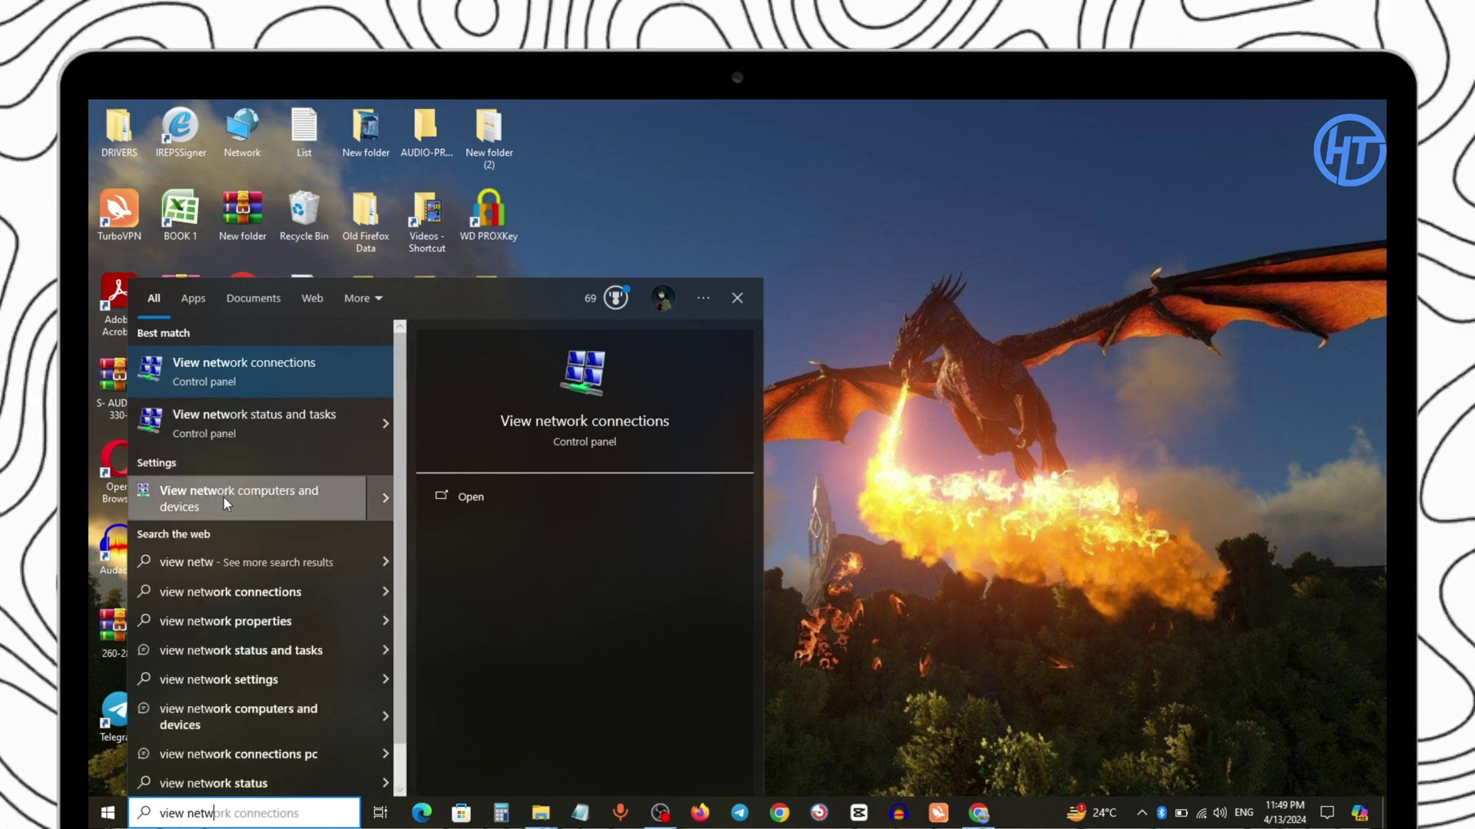
{"action": "left_click", "coordinate": [238, 367]}
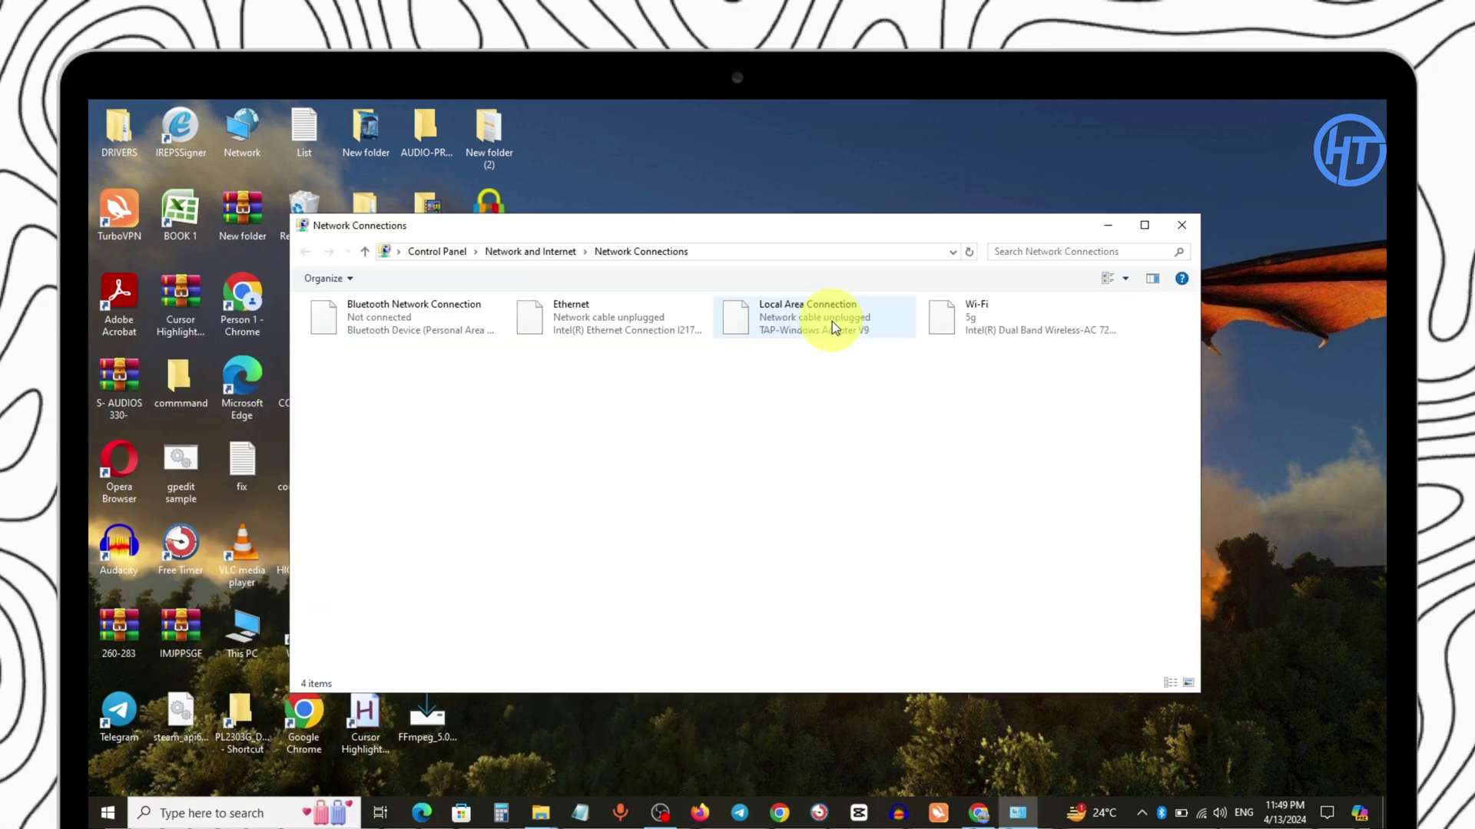
From Wi-Fi's Properties, bring up Internet Protocol Version 4 (TCP/IPv4) settings
{"action": "left_click", "coordinate": [981, 319]}
{"action": "right_click", "coordinate": [981, 320]}
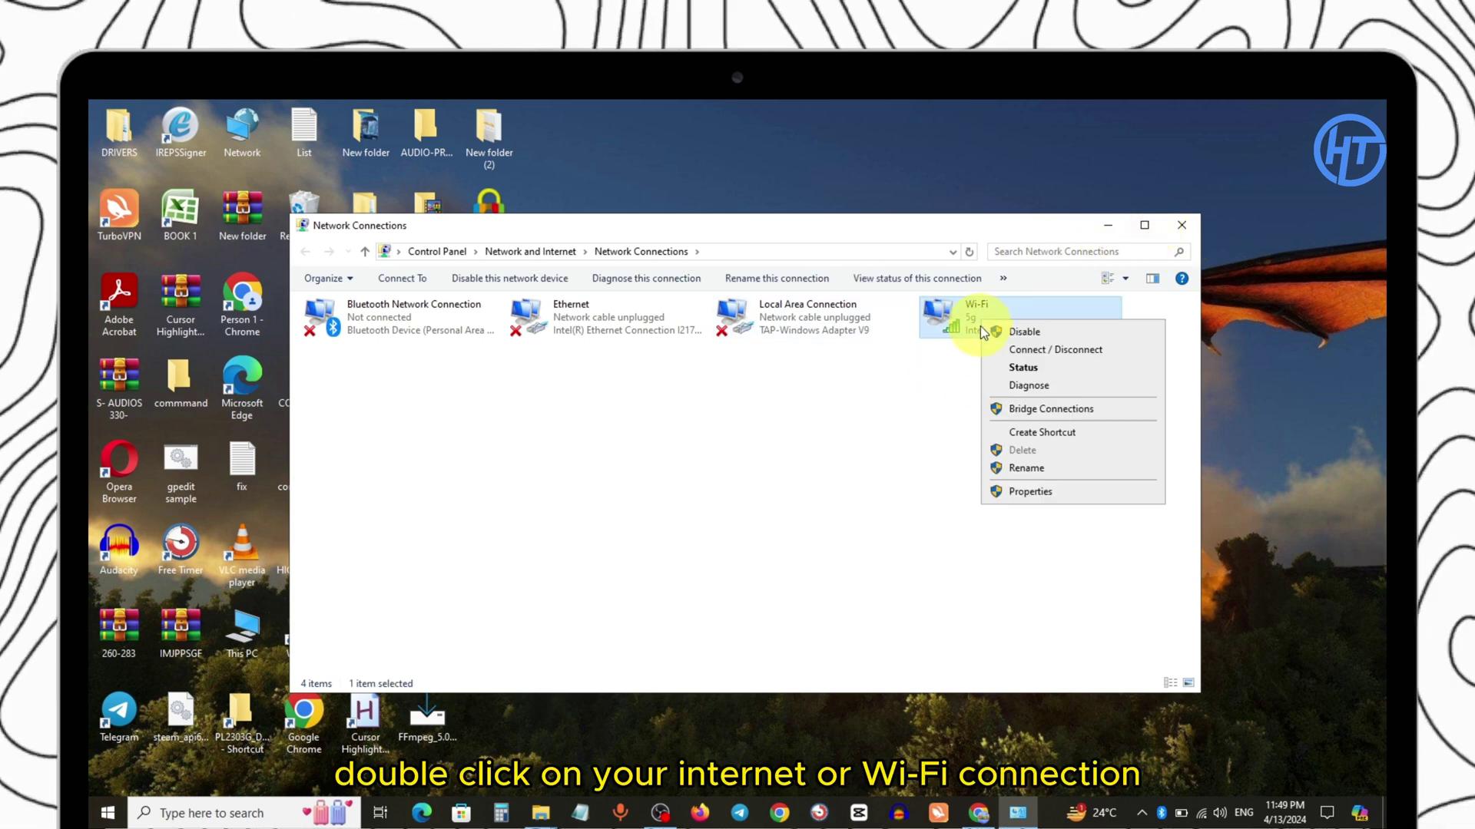
{"action": "left_click", "coordinate": [1030, 493]}
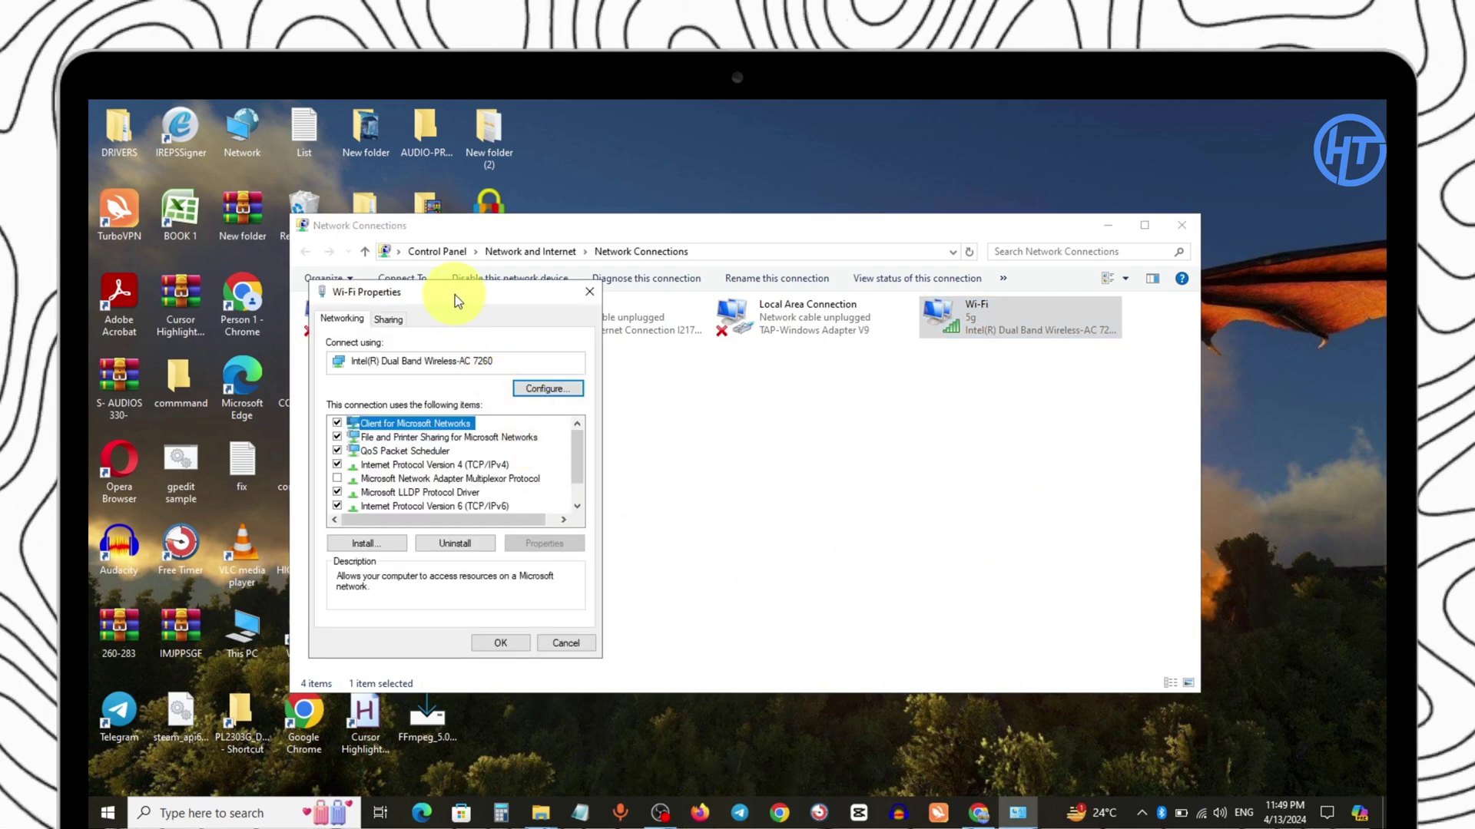
{"action": "left_click_drag", "start_coordinate": [454, 295], "coordinate": [651, 313]}
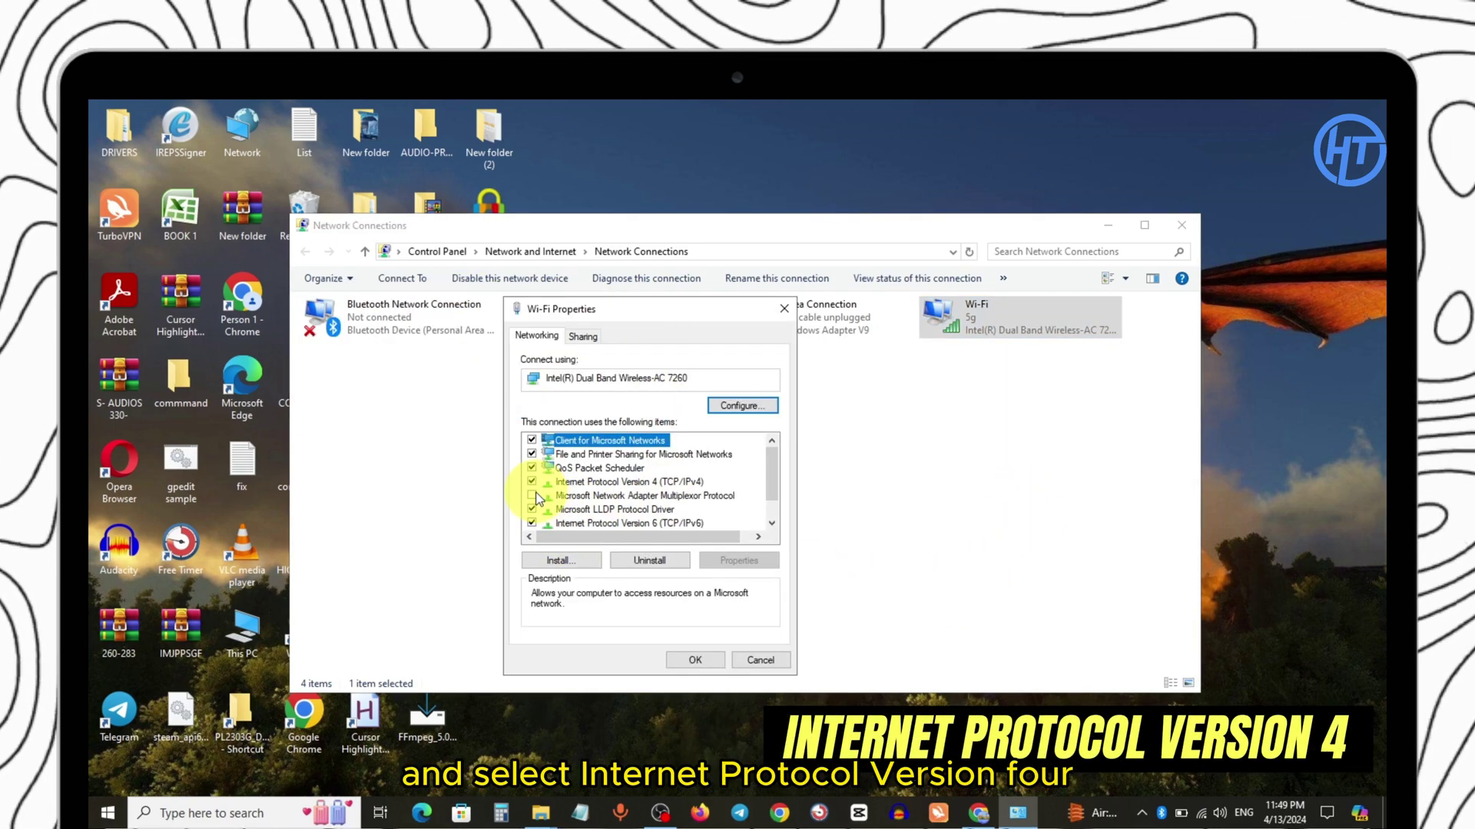
{"action": "left_click", "coordinate": [562, 481]}
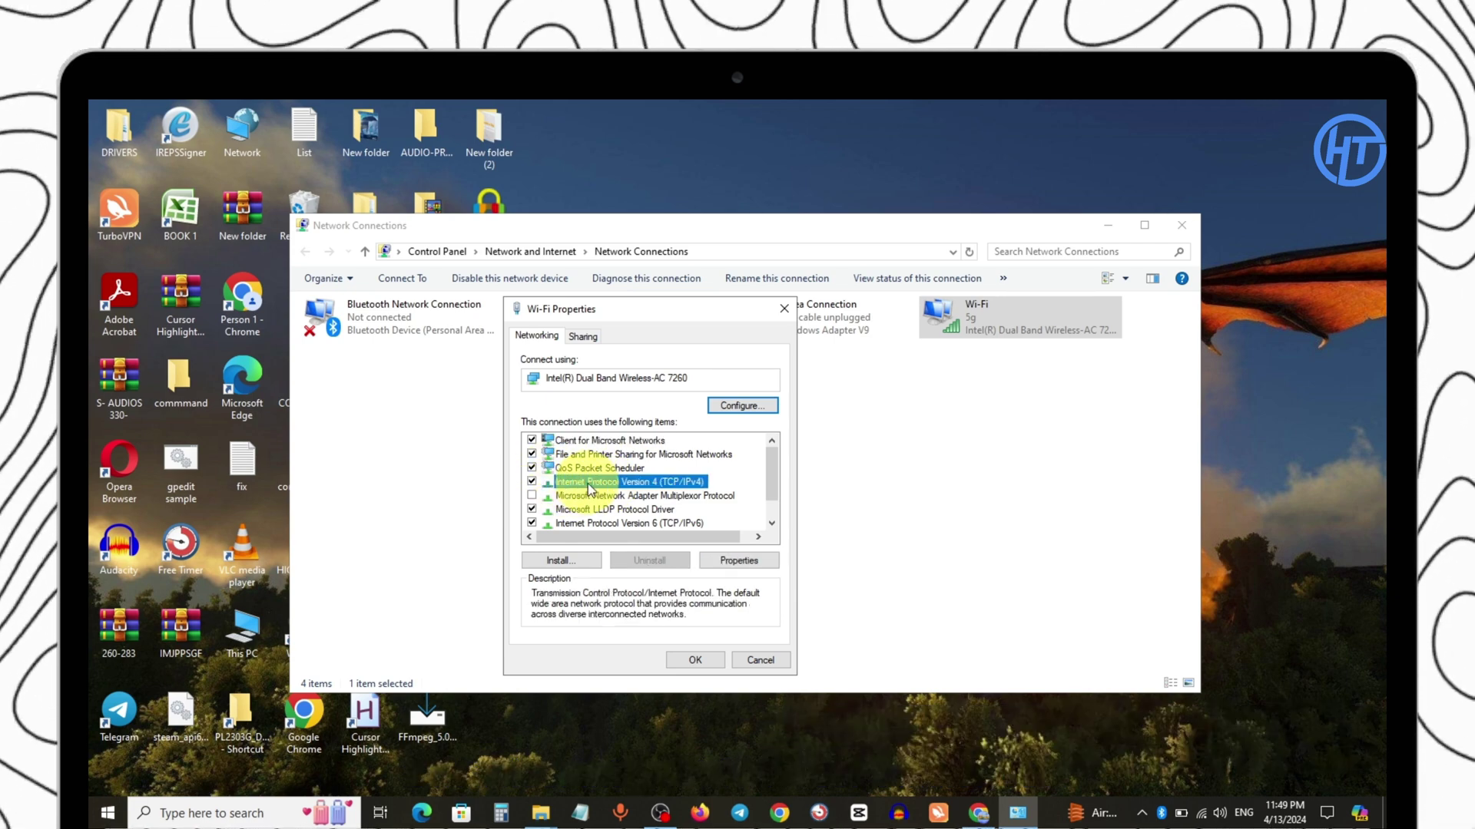
{"action": "double_click", "coordinate": [597, 484]}
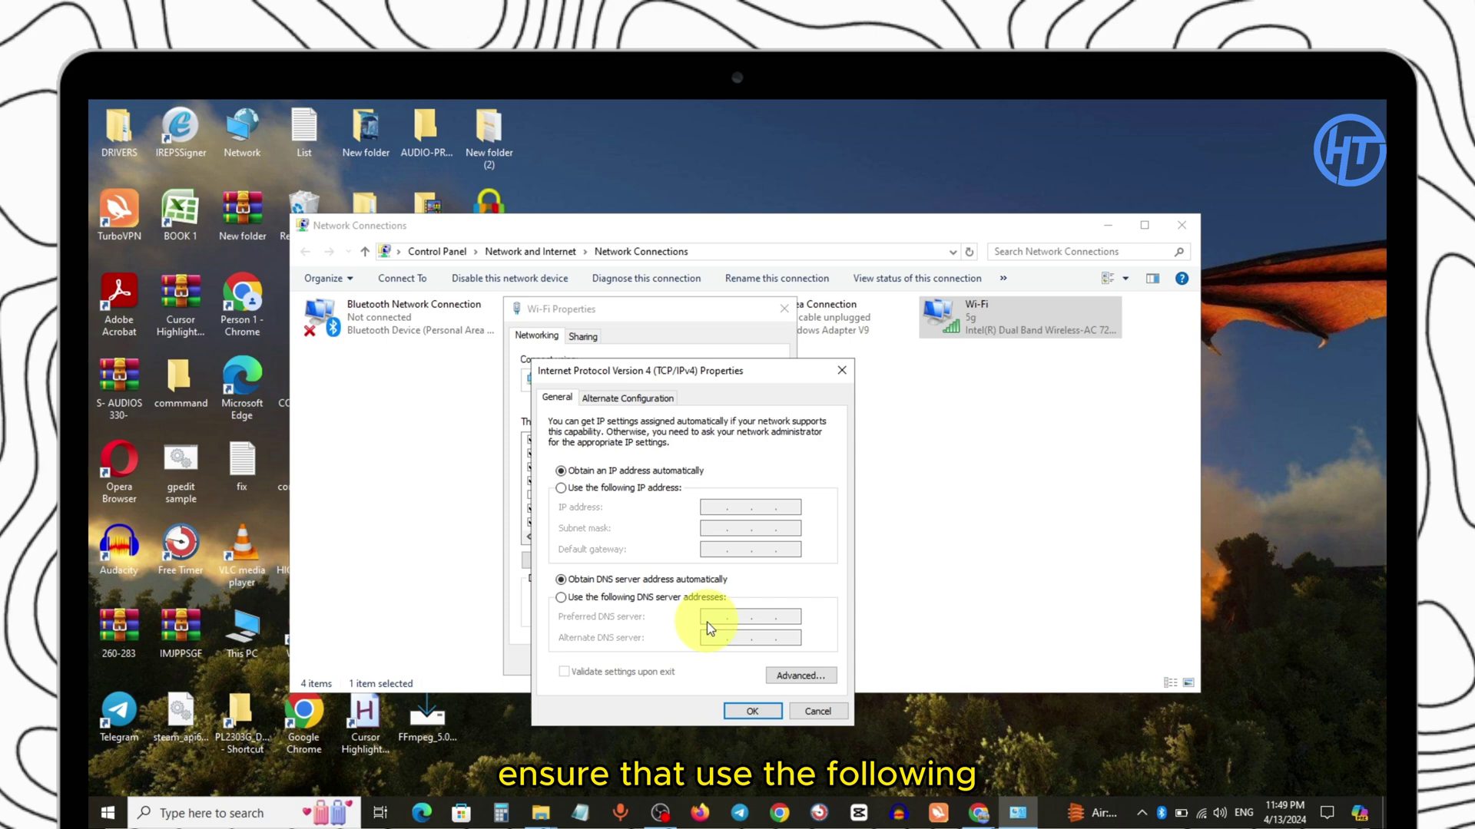
Set manual DNS servers 1.1.1.1 and 1.0.0.1, confirm and close all network windows
{"action": "left_click", "coordinate": [562, 598]}
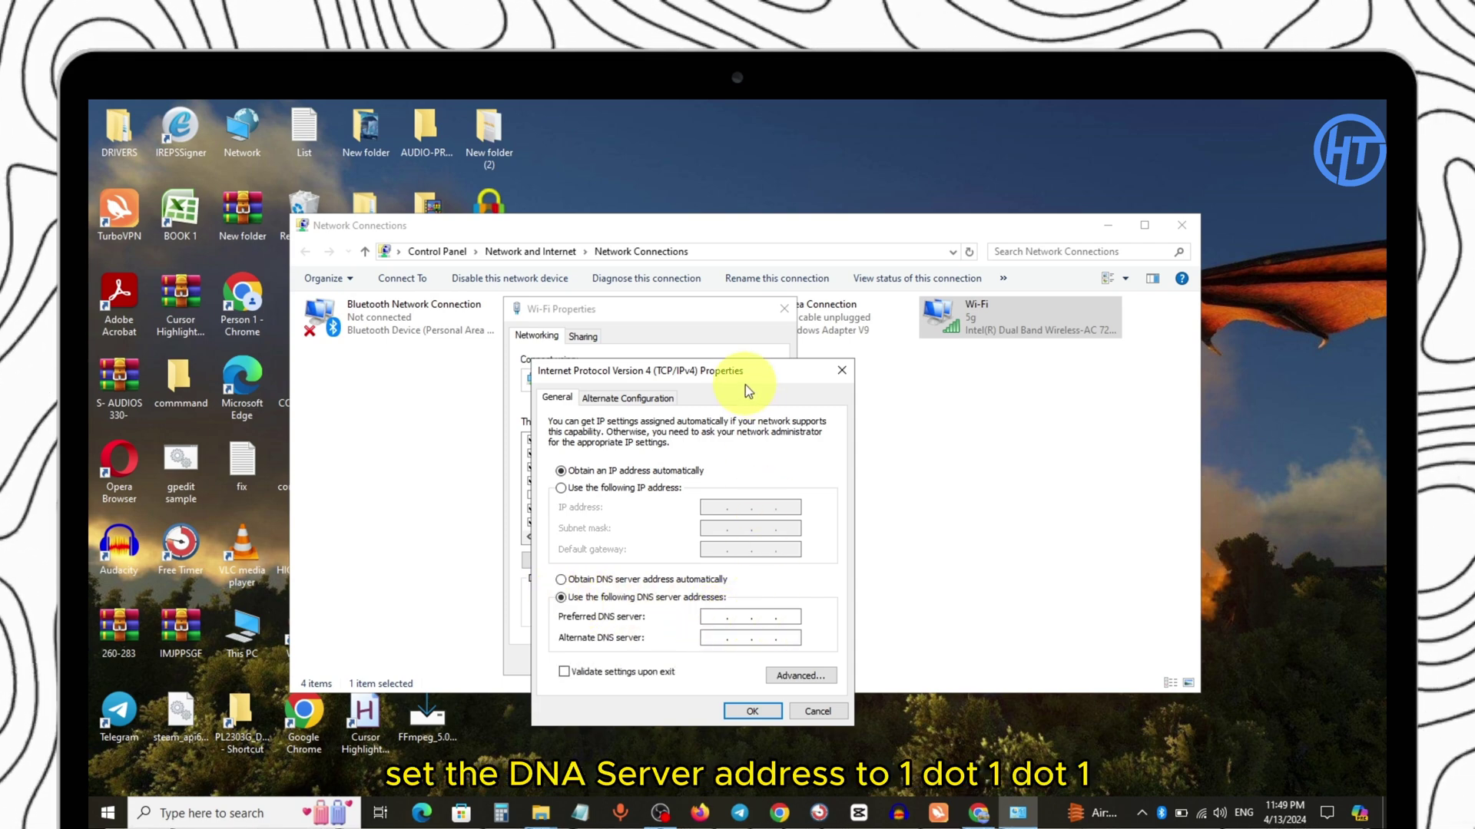
{"action": "left_click_drag", "start_coordinate": [746, 371], "coordinate": [760, 312]}
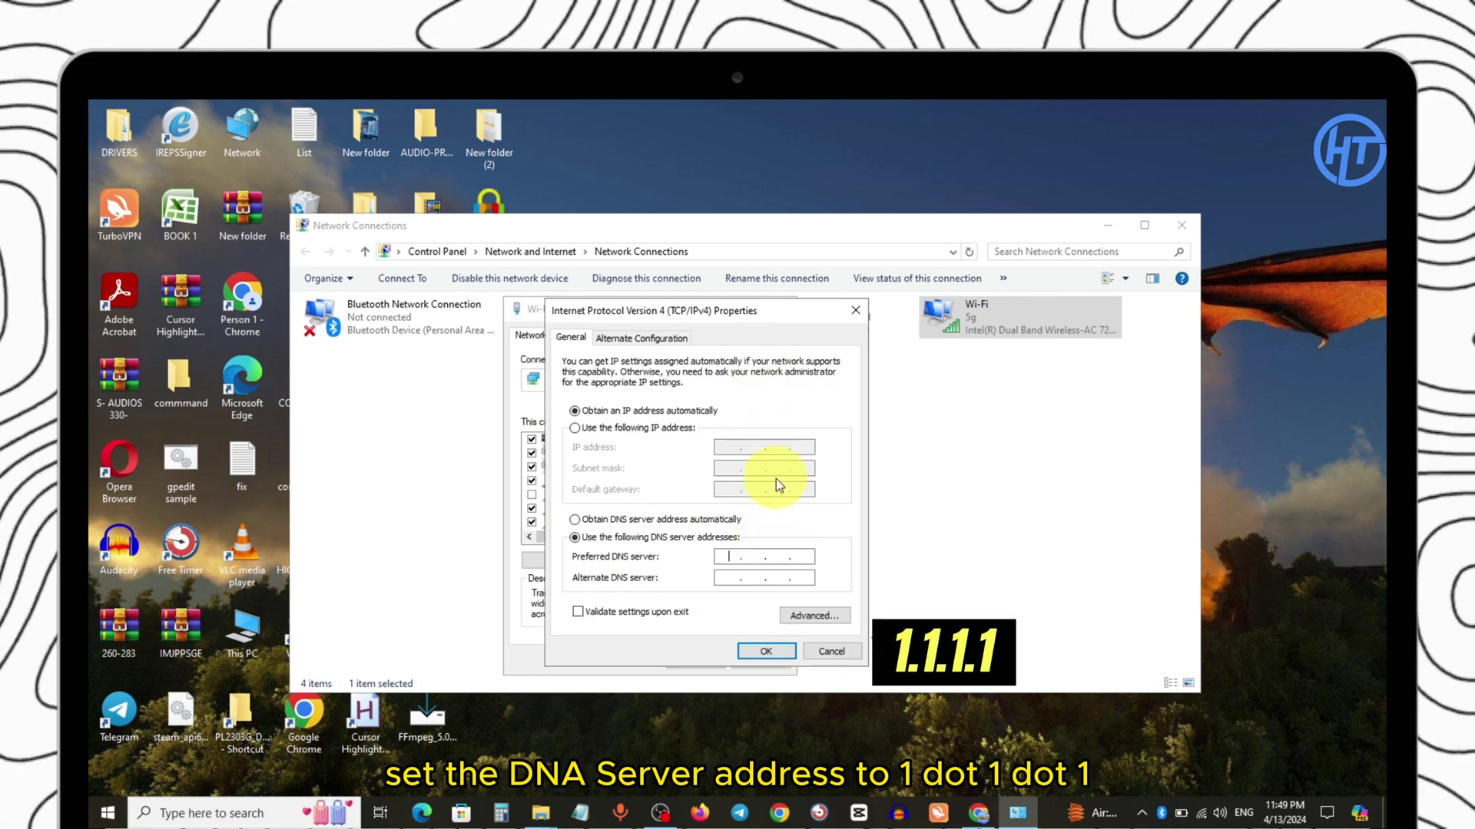
{"action": "type", "text": "1"}
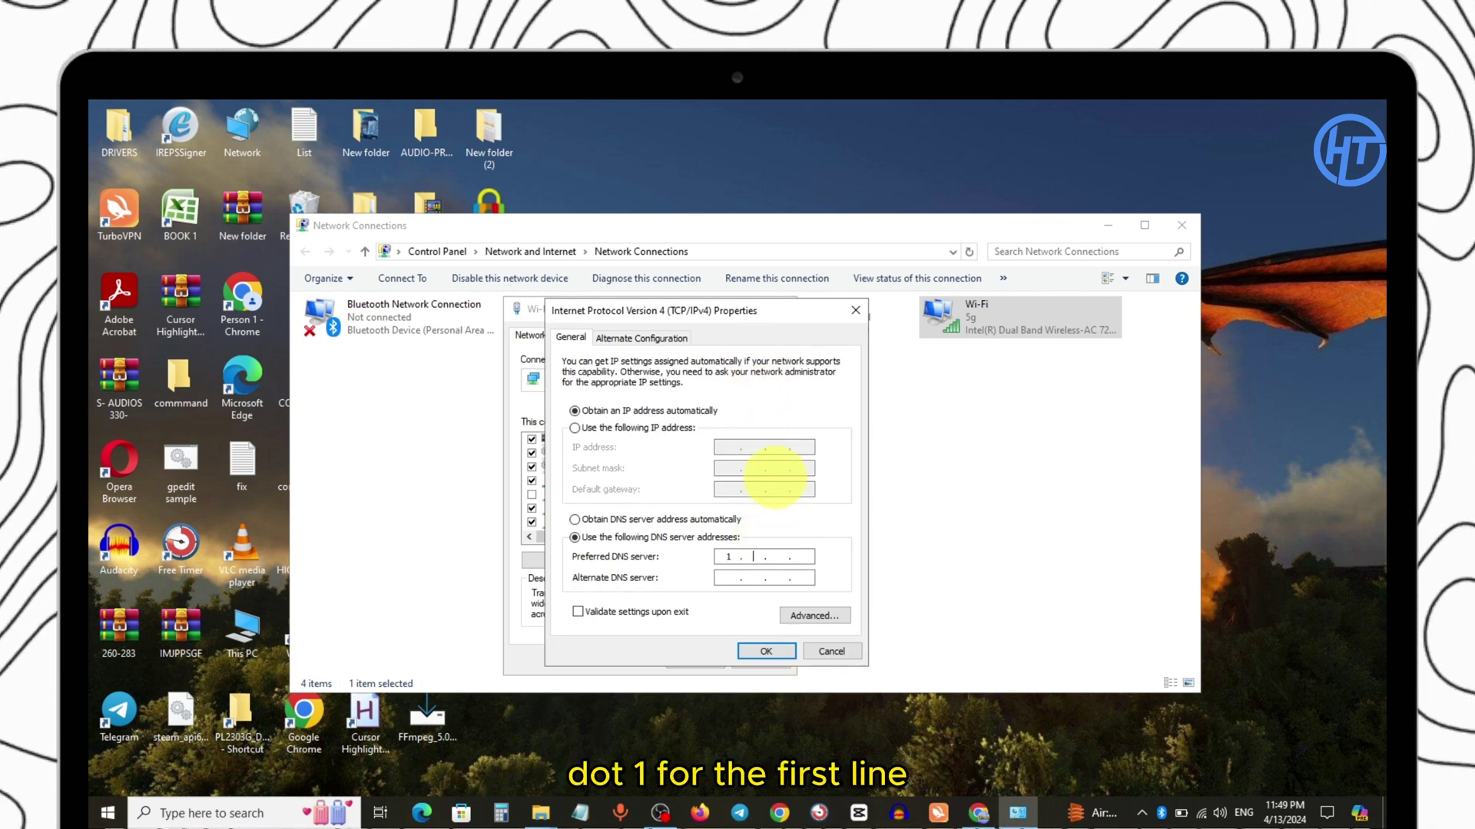
{"action": "type", "text": ".1"}
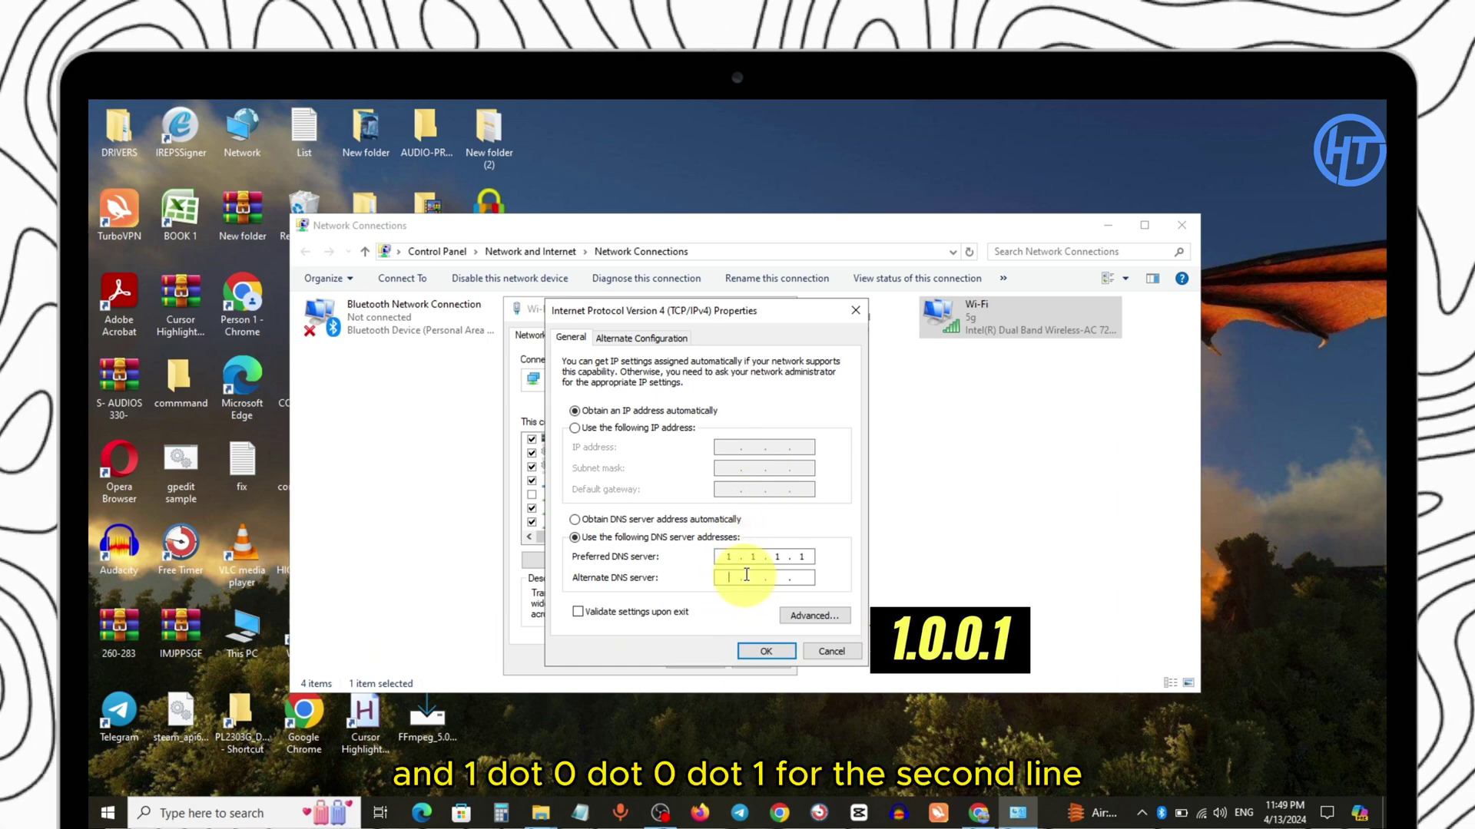
{"action": "type", "text": "1.0.0."}
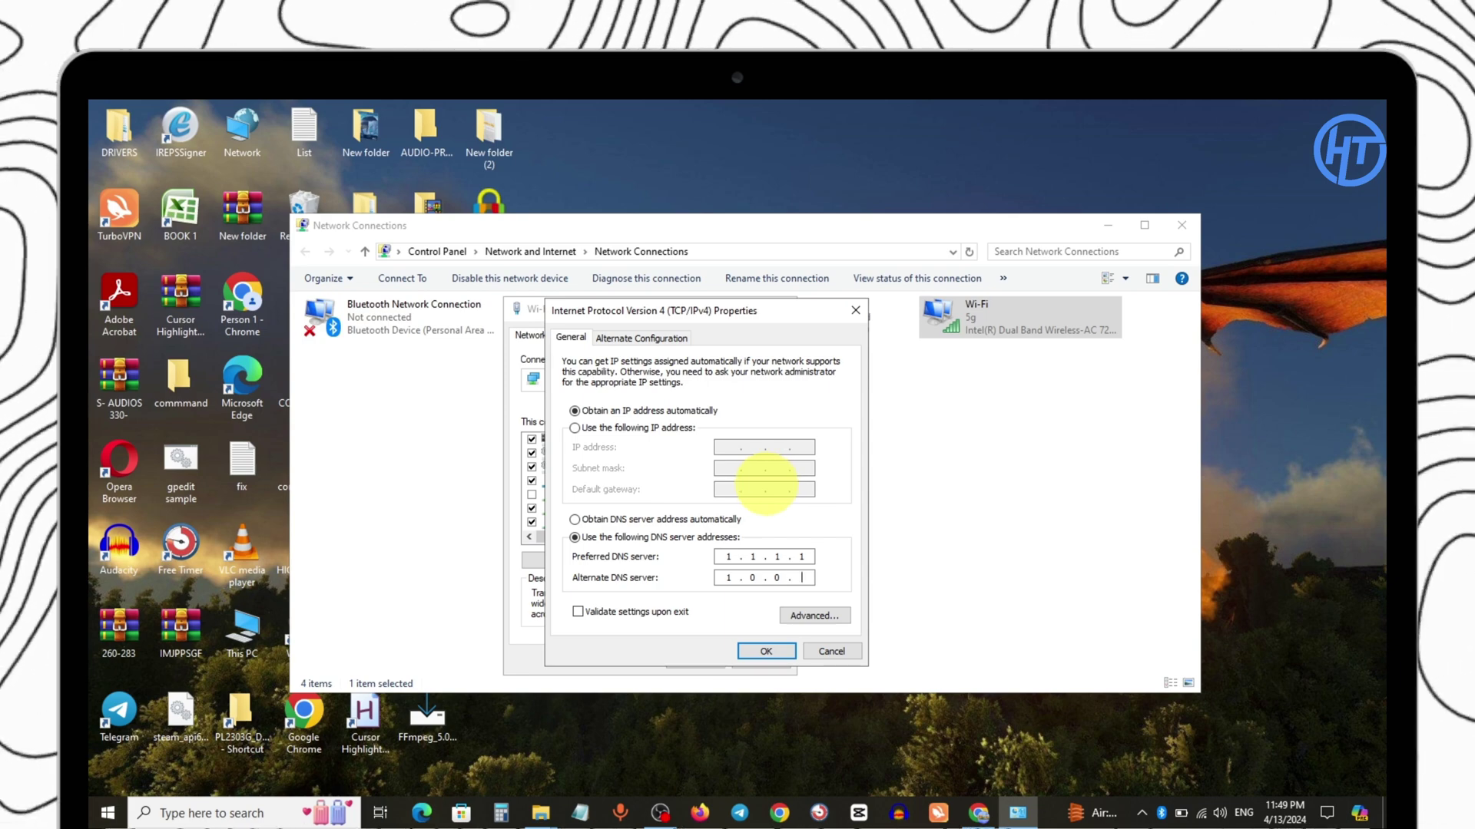
{"action": "type", "text": "1"}
{"action": "left_click", "coordinate": [763, 654]}
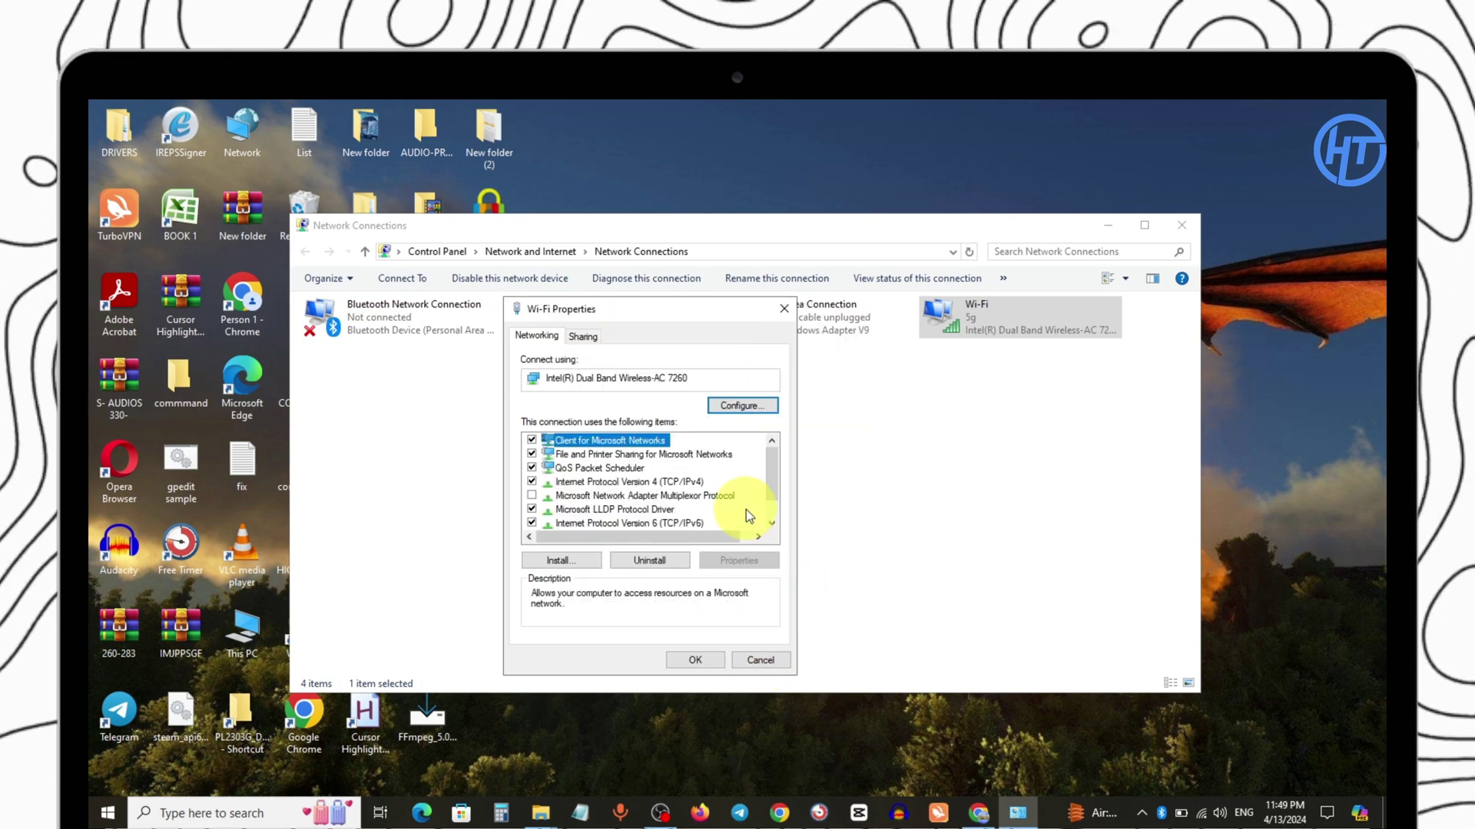
{"action": "left_click", "coordinate": [700, 658]}
{"action": "left_click", "coordinate": [1175, 234]}
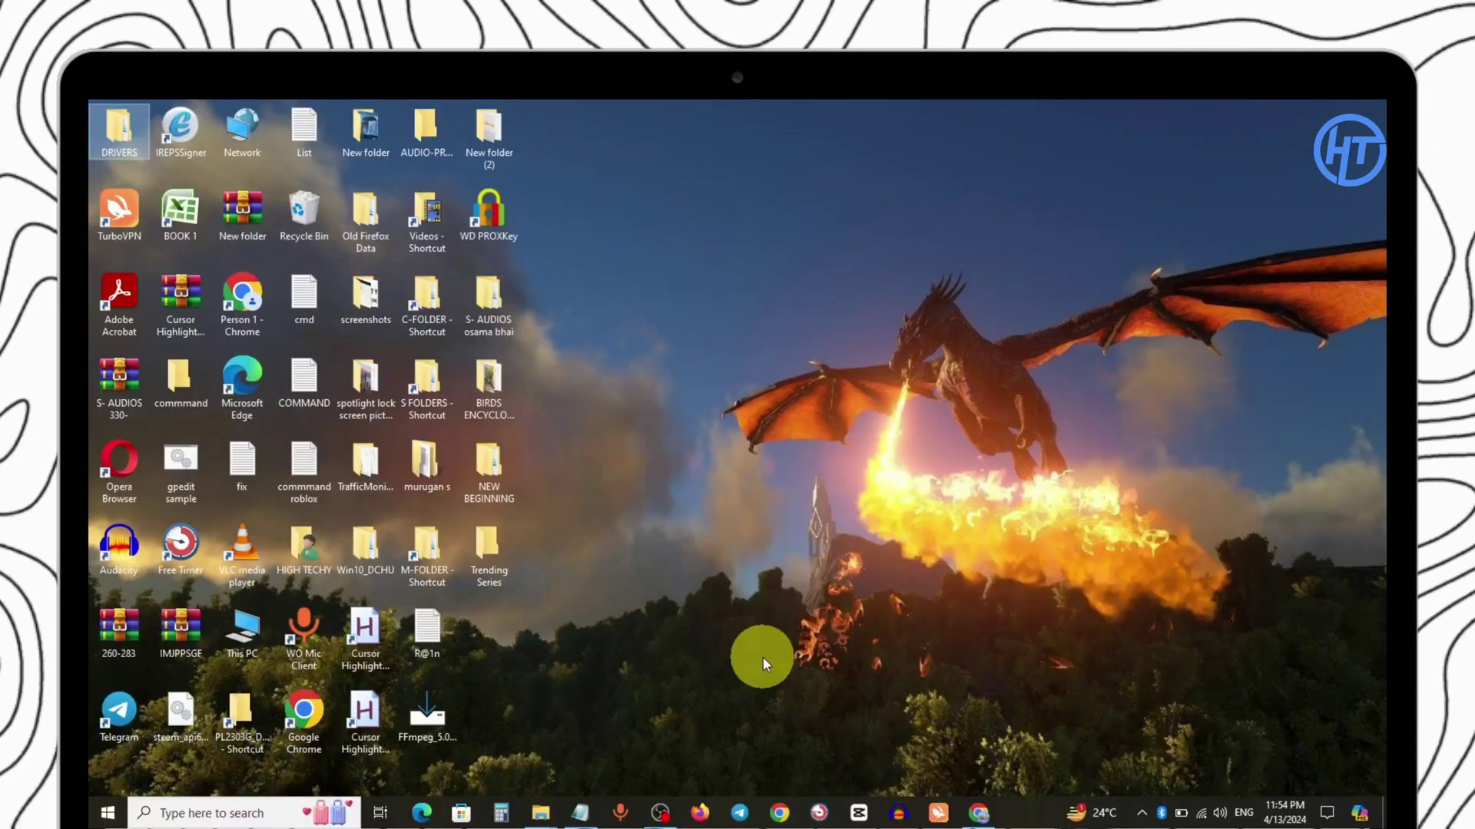
Launch Command Prompt as administrator from Windows Search
{"action": "left_click", "coordinate": [274, 811]}
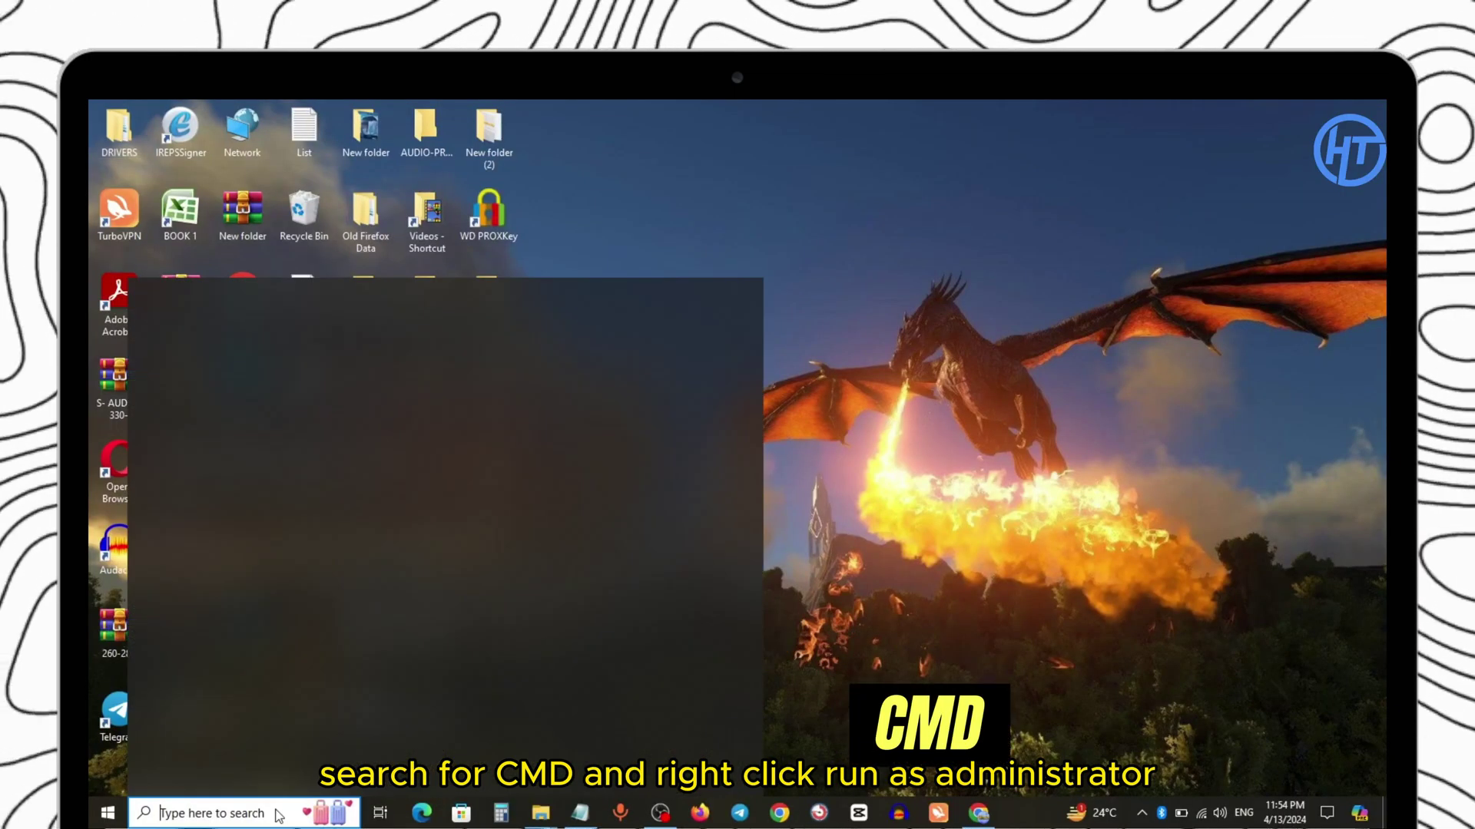
{"action": "type", "text": "cmd"}
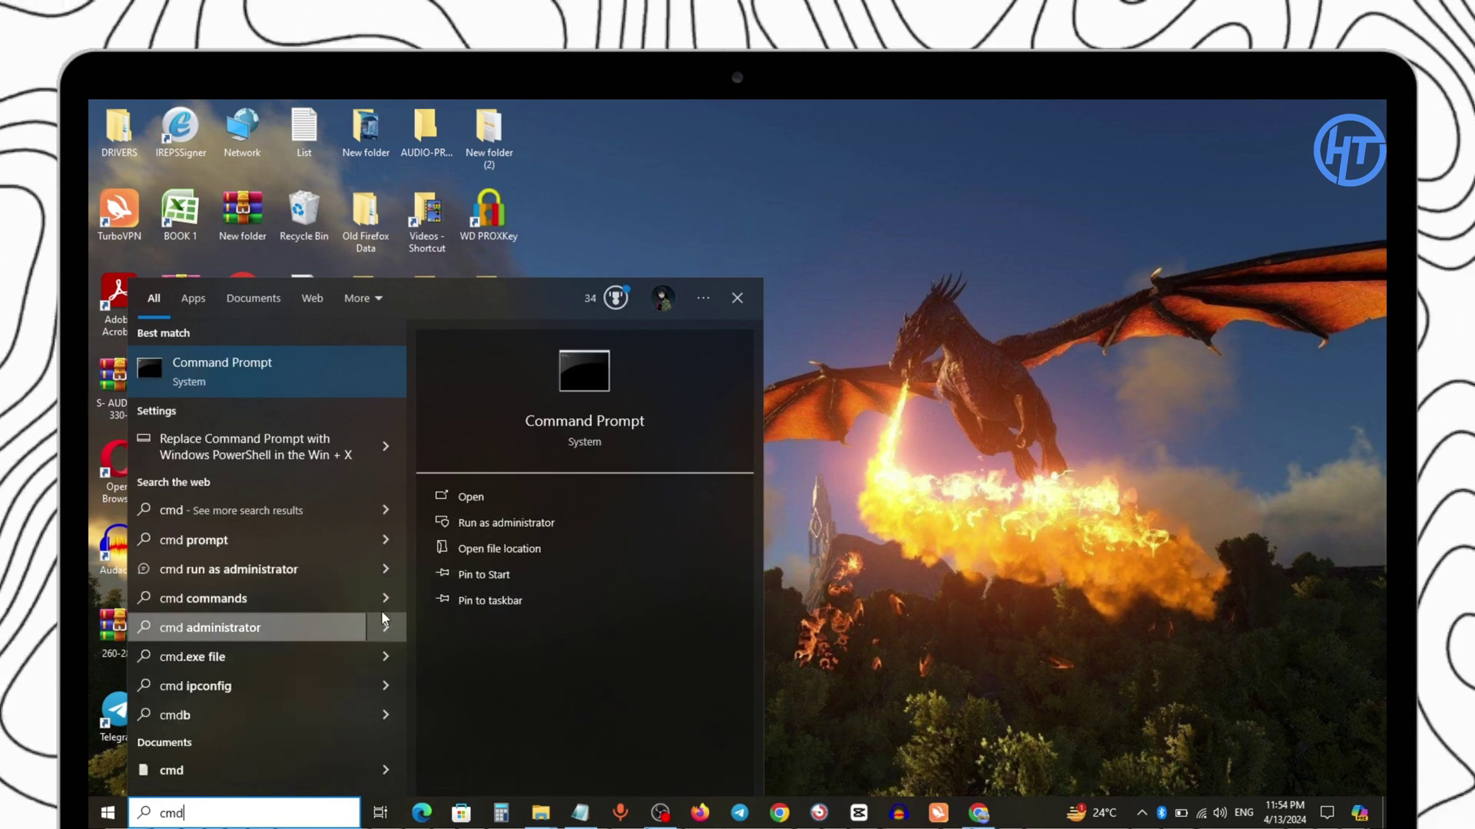
{"action": "left_click", "coordinate": [533, 523]}
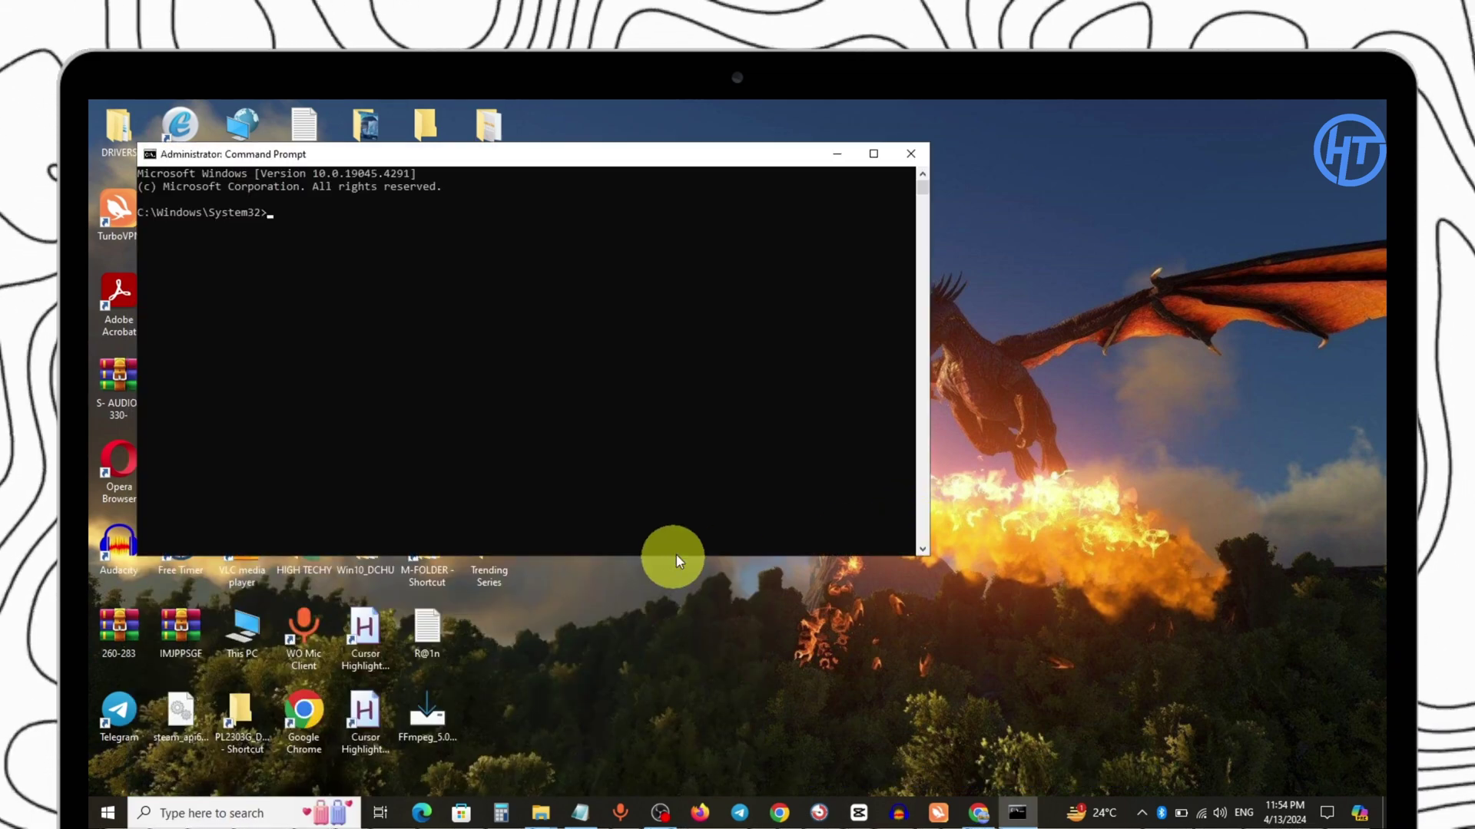
{"action": "left_click_drag", "start_coordinate": [738, 162], "coordinate": [889, 223]}
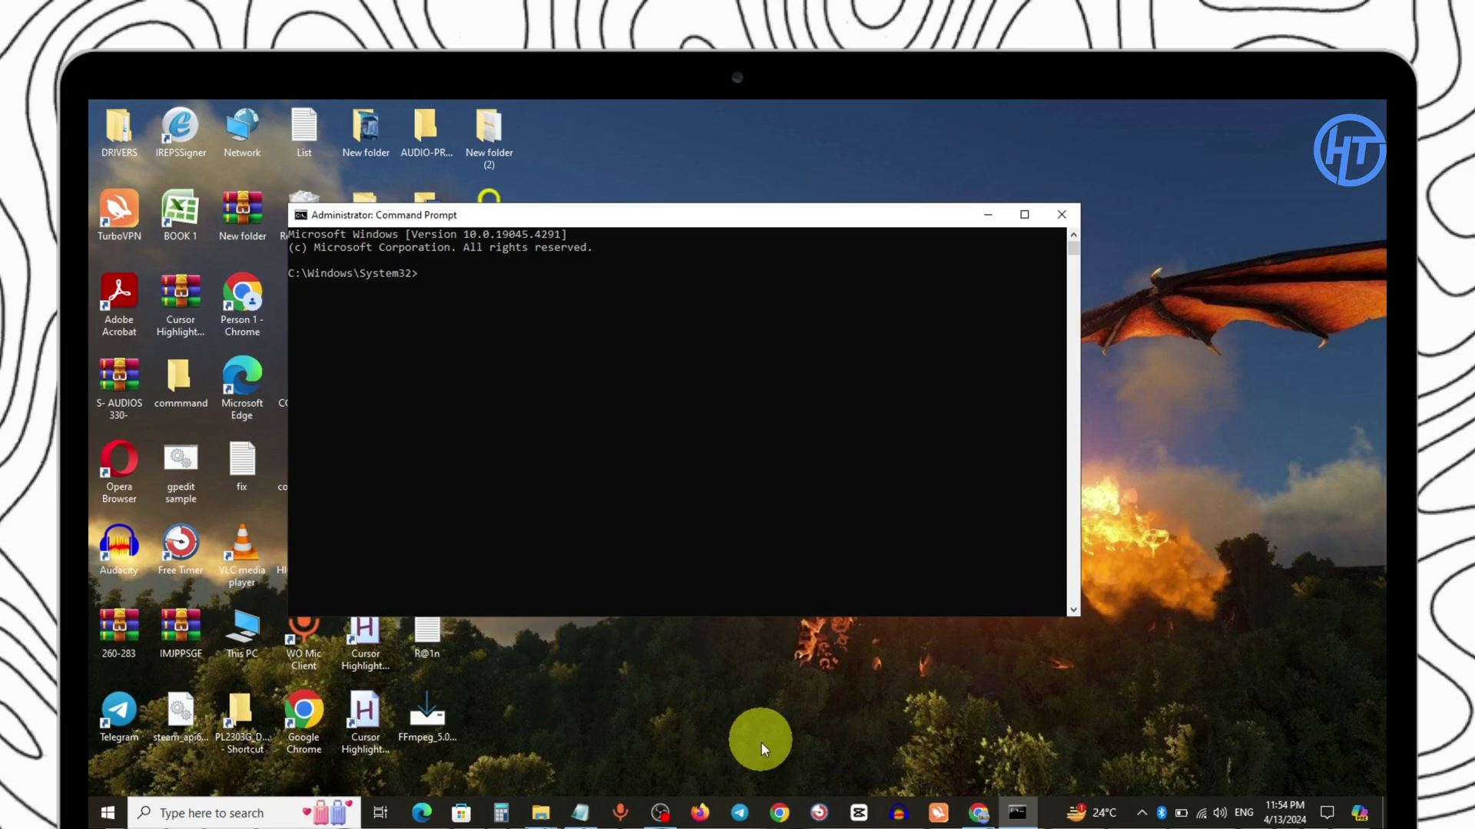
Copy the ipconfig /flushdns line from the Notepad notes and minimize them
{"action": "left_click", "coordinate": [576, 814]}
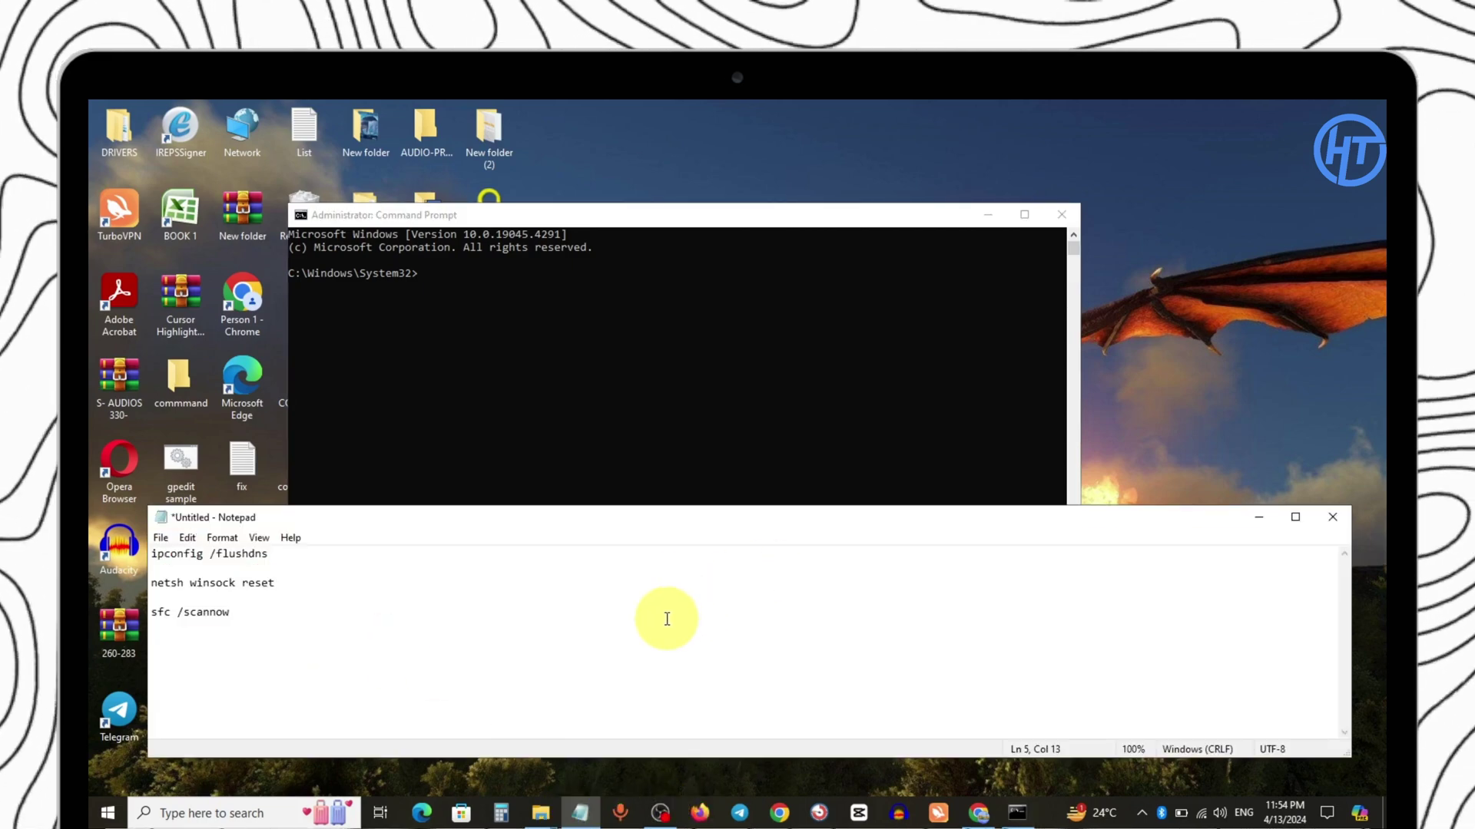
{"action": "key", "text": "ctrl+a"}
{"action": "scroll", "coordinate": [666, 619], "scroll_direction": "up", "scroll_amount": 5, "text": "ctrl"}
{"action": "scroll", "coordinate": [676, 616], "scroll_direction": "up", "scroll_amount": 7, "text": "ctrl"}
{"action": "left_click_drag", "start_coordinate": [417, 561], "coordinate": [155, 562]}
{"action": "key", "text": "ctrl+c"}
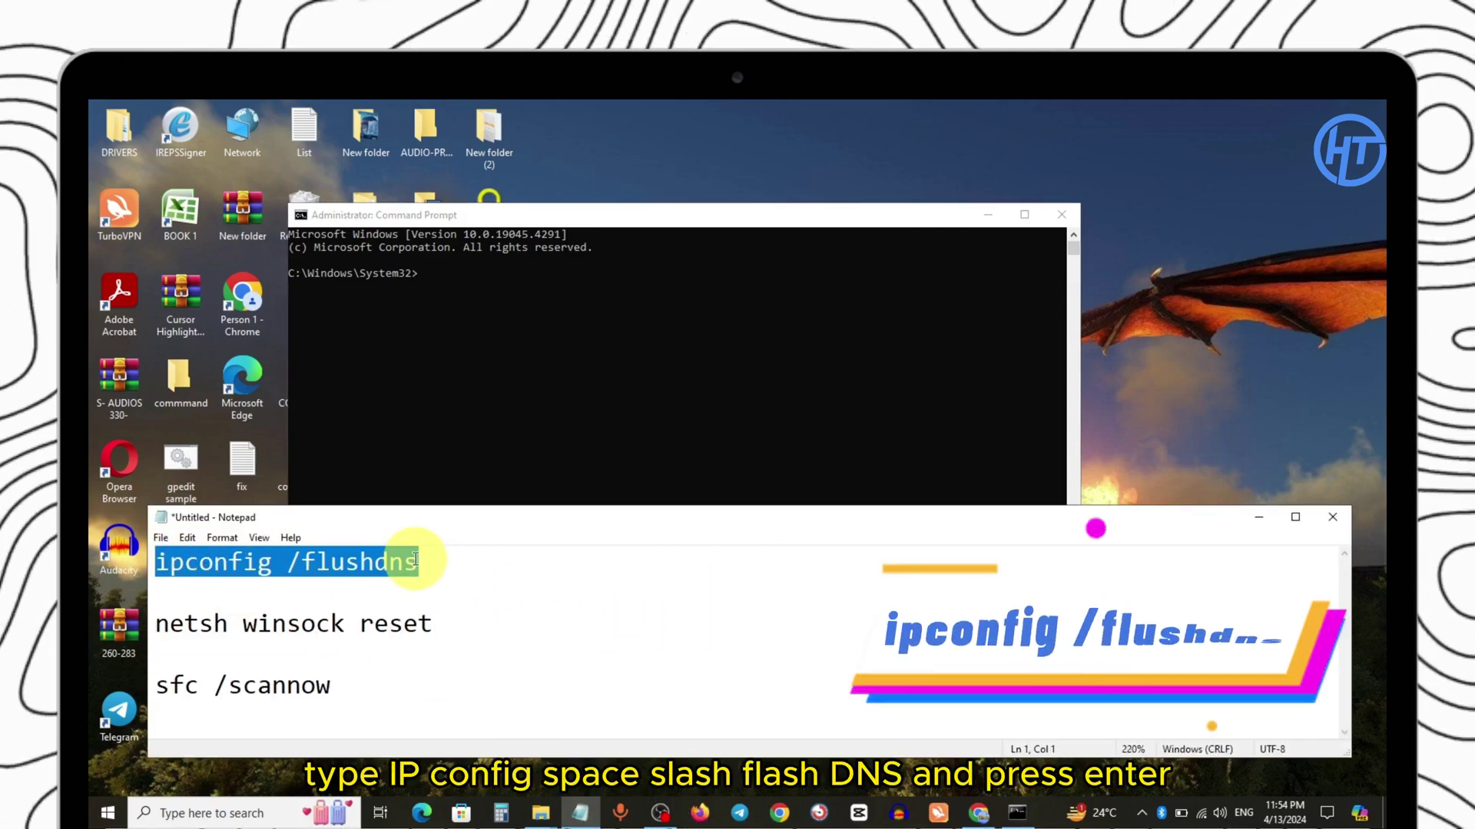
{"action": "left_click", "coordinate": [1259, 517]}
Run ipconfig /flushdns, then paste and run netsh winsock reset from the notes
{"action": "left_click", "coordinate": [419, 280]}
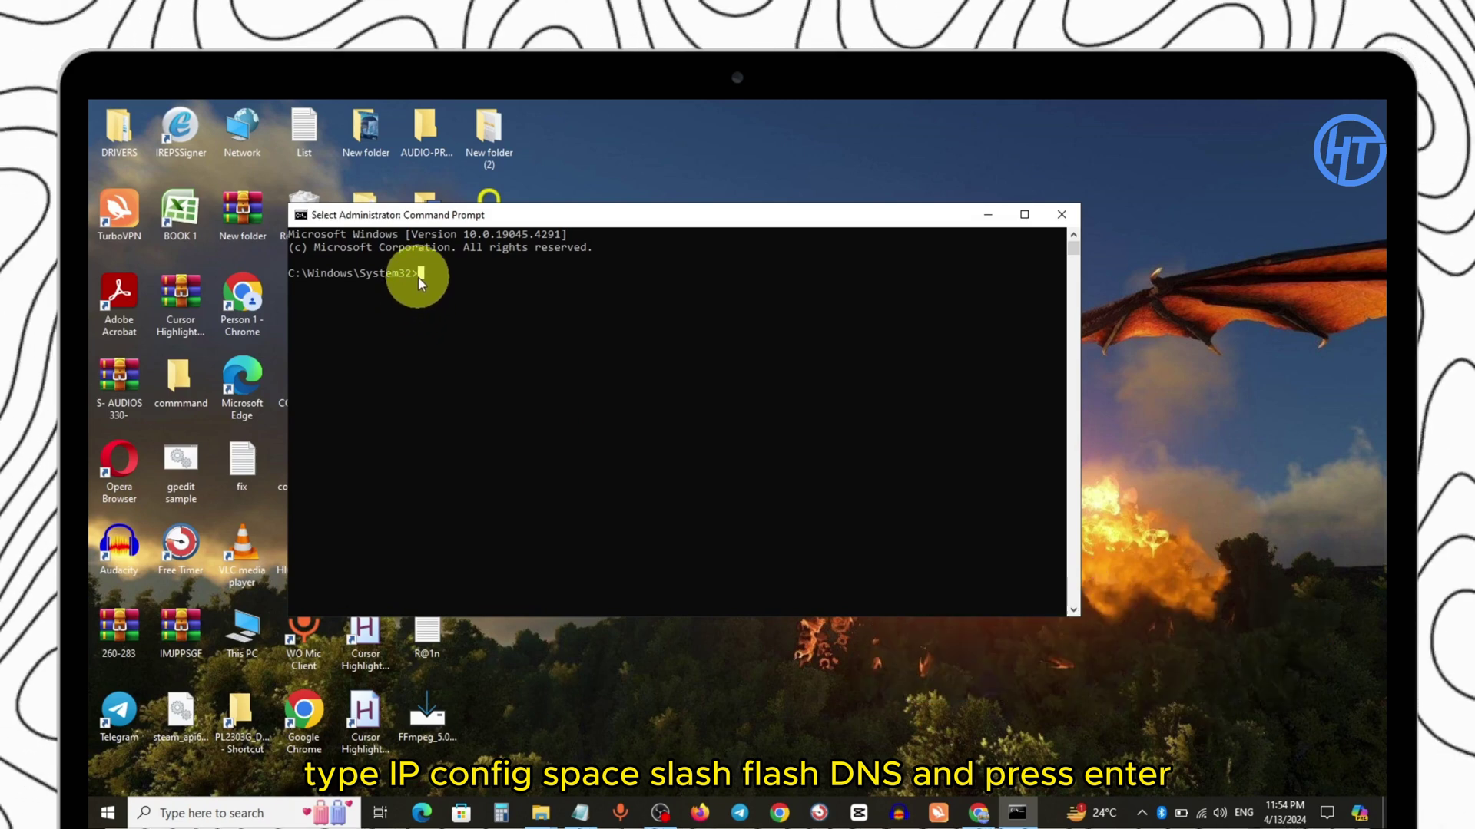
{"action": "key", "text": "ctrl+v"}
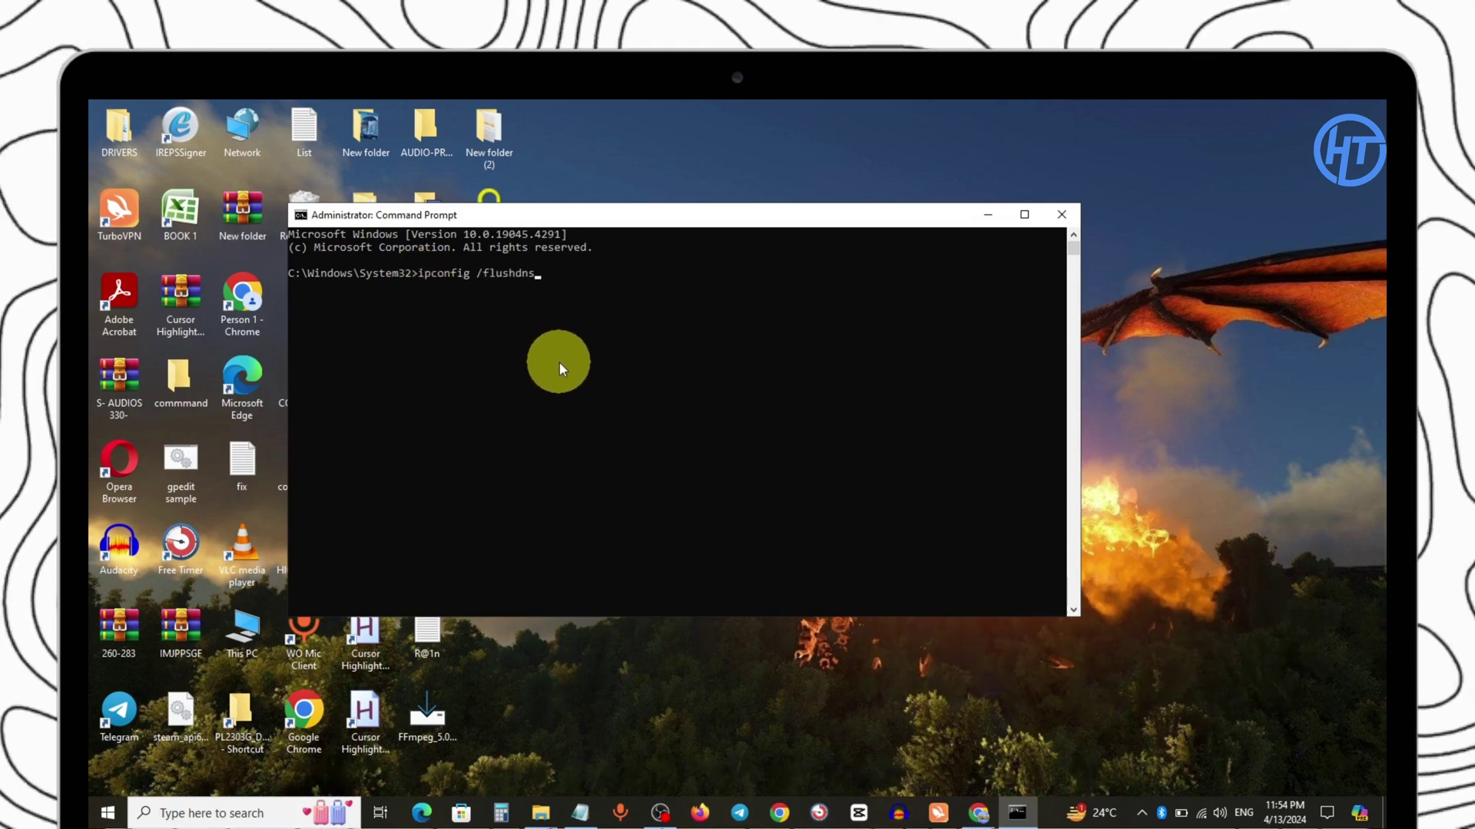
{"action": "key", "text": "Return"}
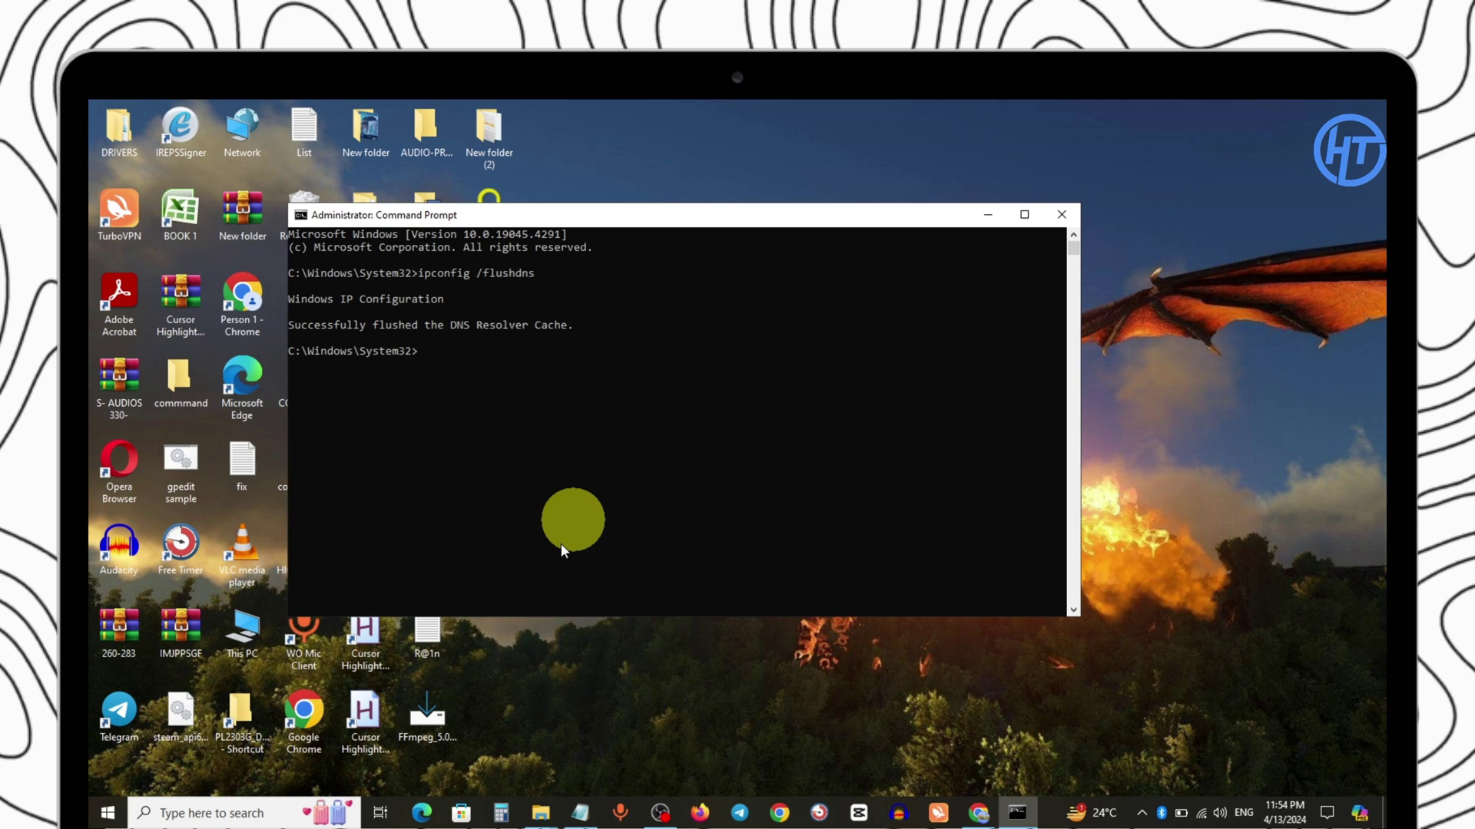
{"action": "left_click", "coordinate": [580, 813]}
{"action": "left_click_drag", "start_coordinate": [435, 624], "coordinate": [154, 625]}
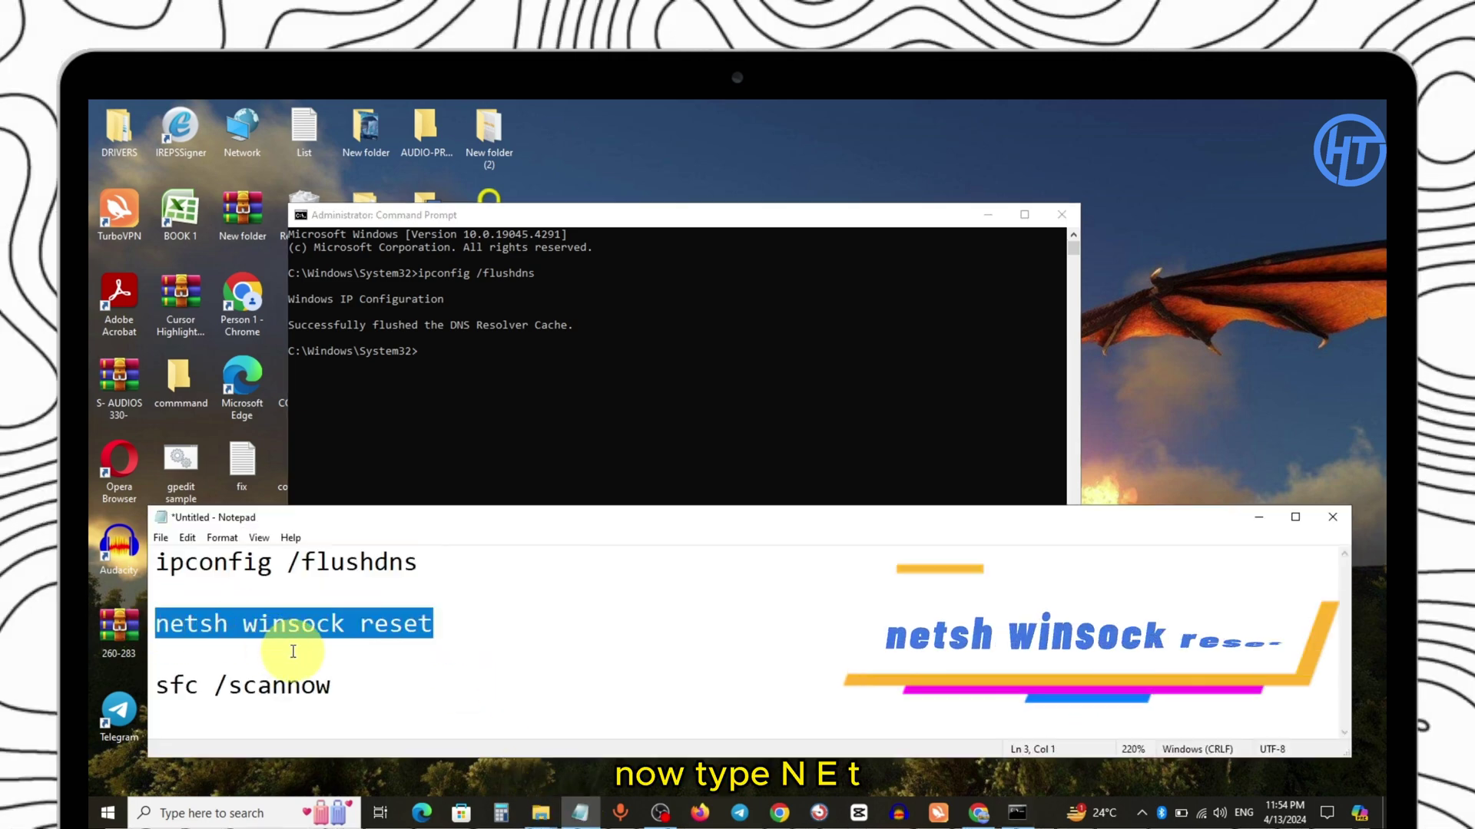
{"action": "left_click", "coordinate": [423, 352]}
{"action": "right_click", "coordinate": [422, 352]}
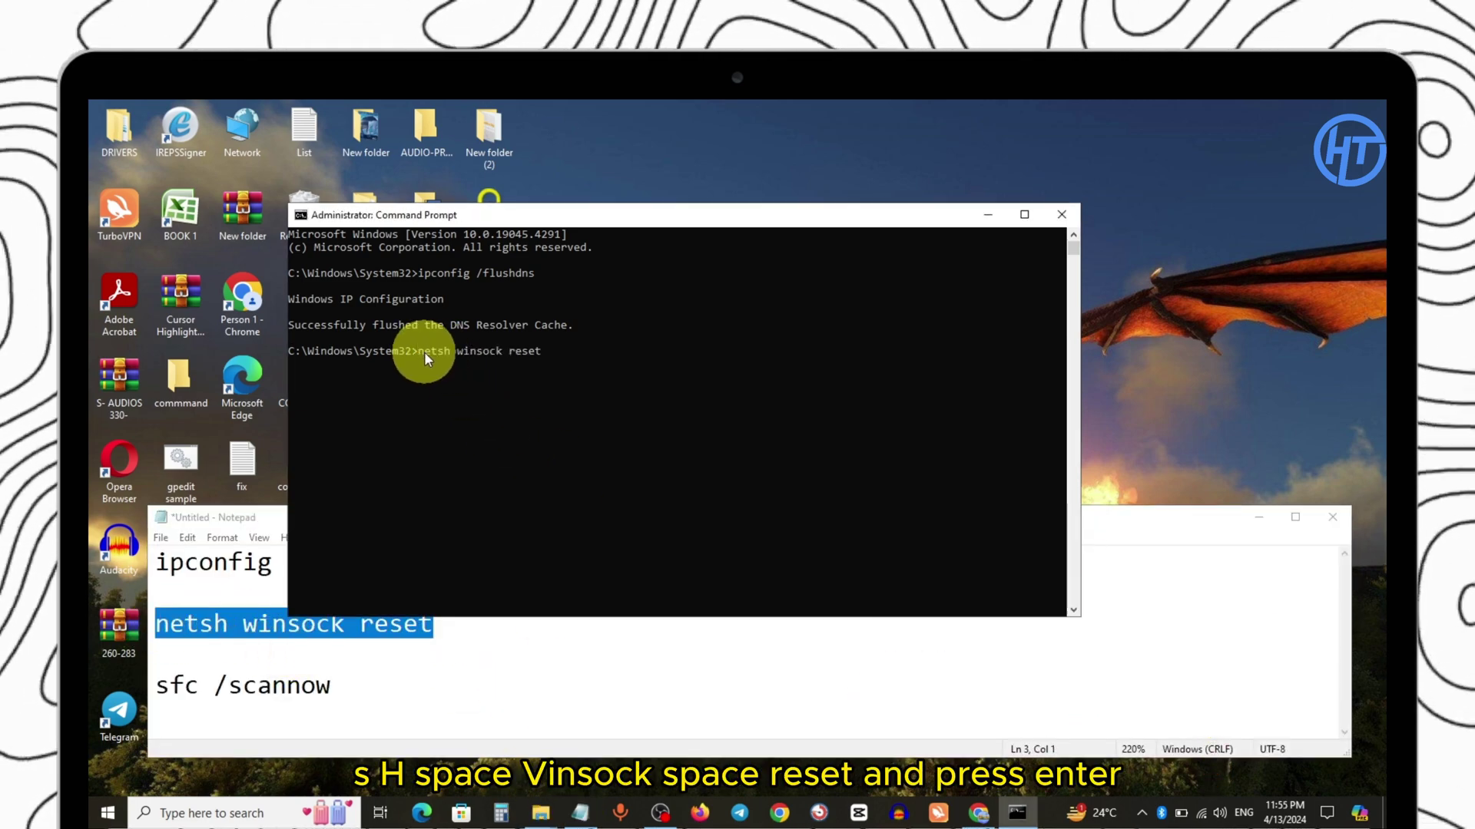
{"action": "key", "text": "Return"}
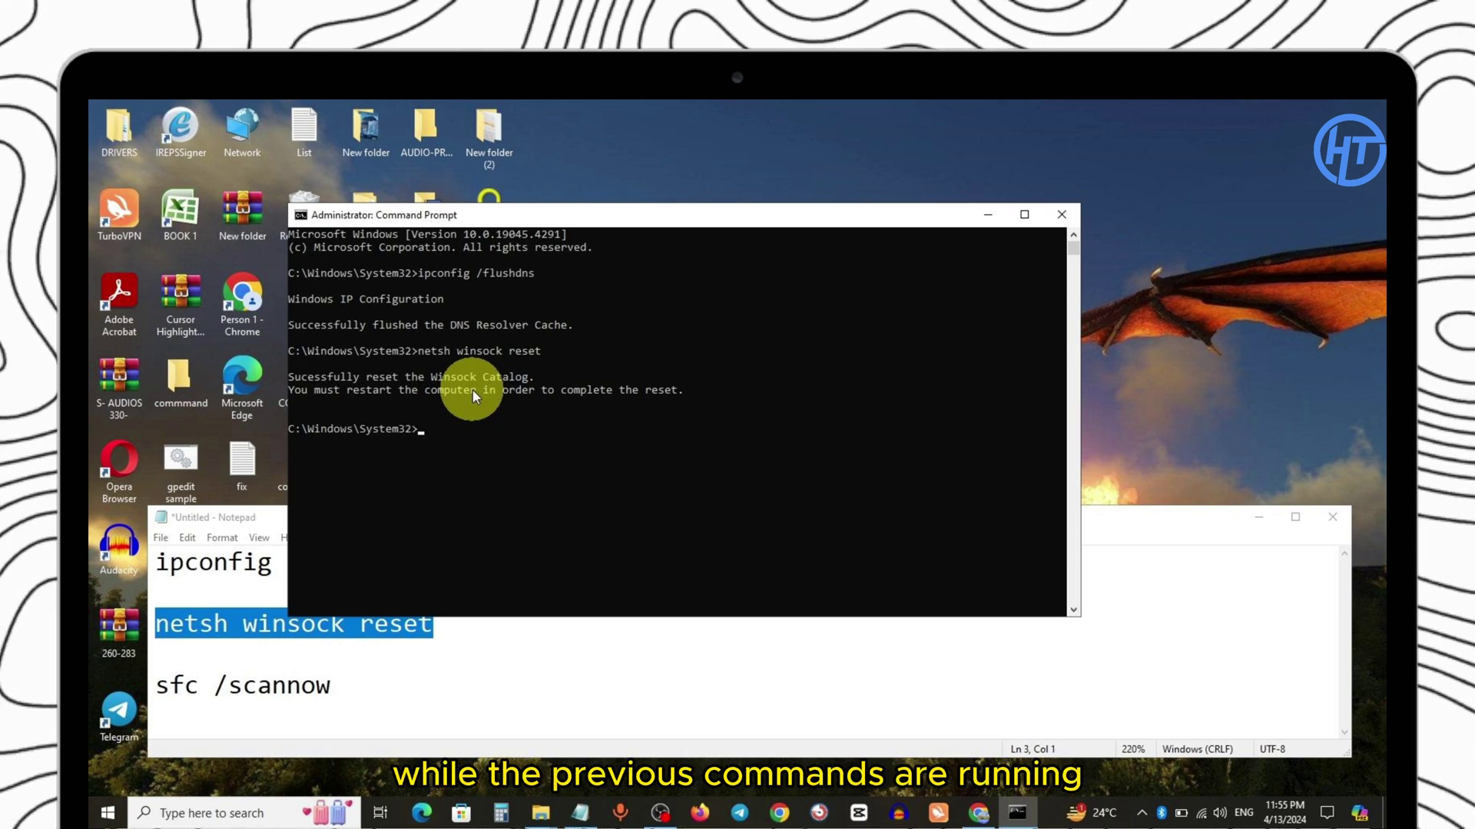
Copy sfc /scannow from the notes and start the system file scan
{"action": "left_click", "coordinate": [420, 688]}
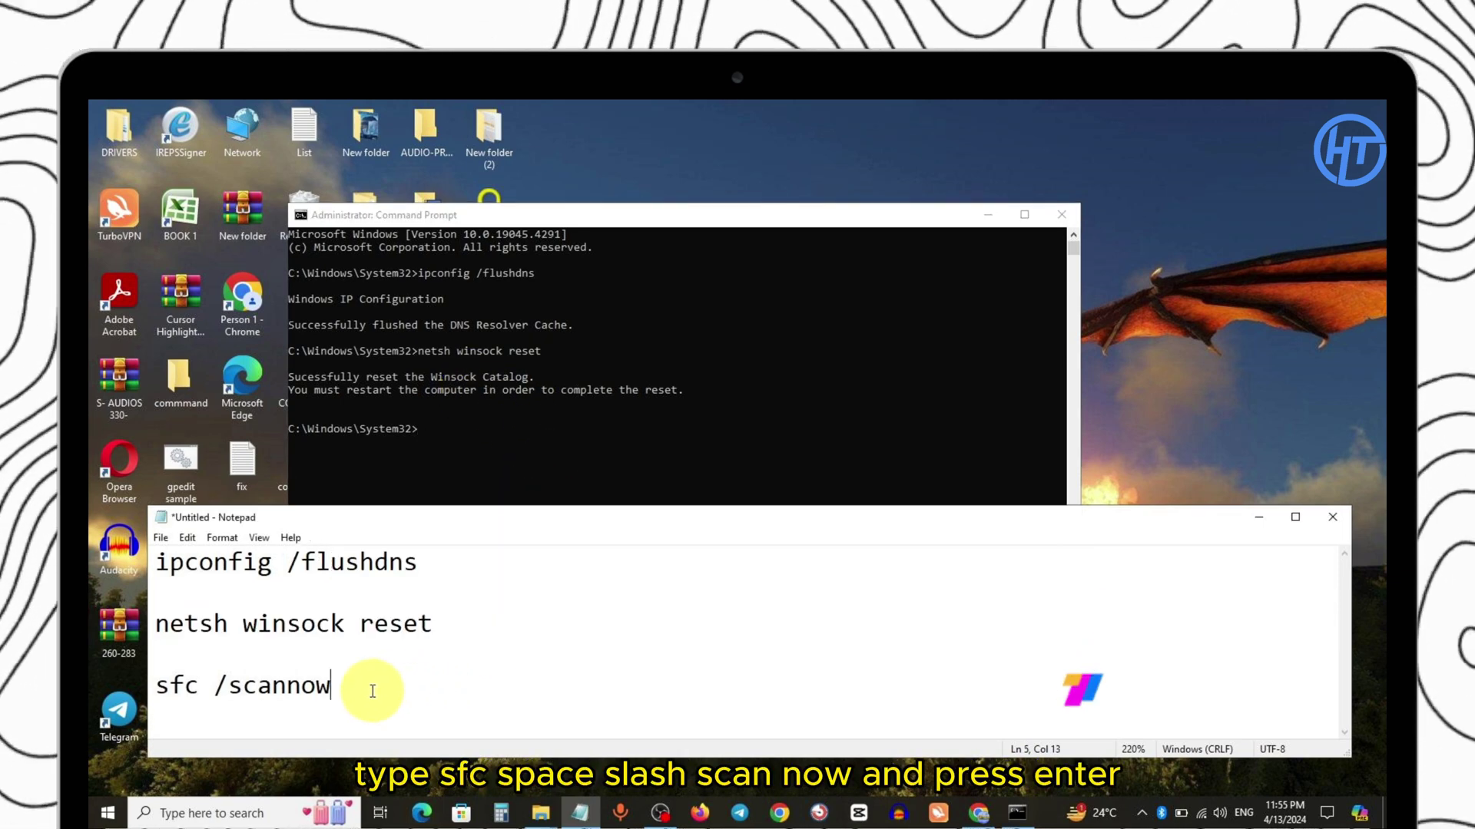
{"action": "left_click_drag", "start_coordinate": [373, 692], "coordinate": [160, 686]}
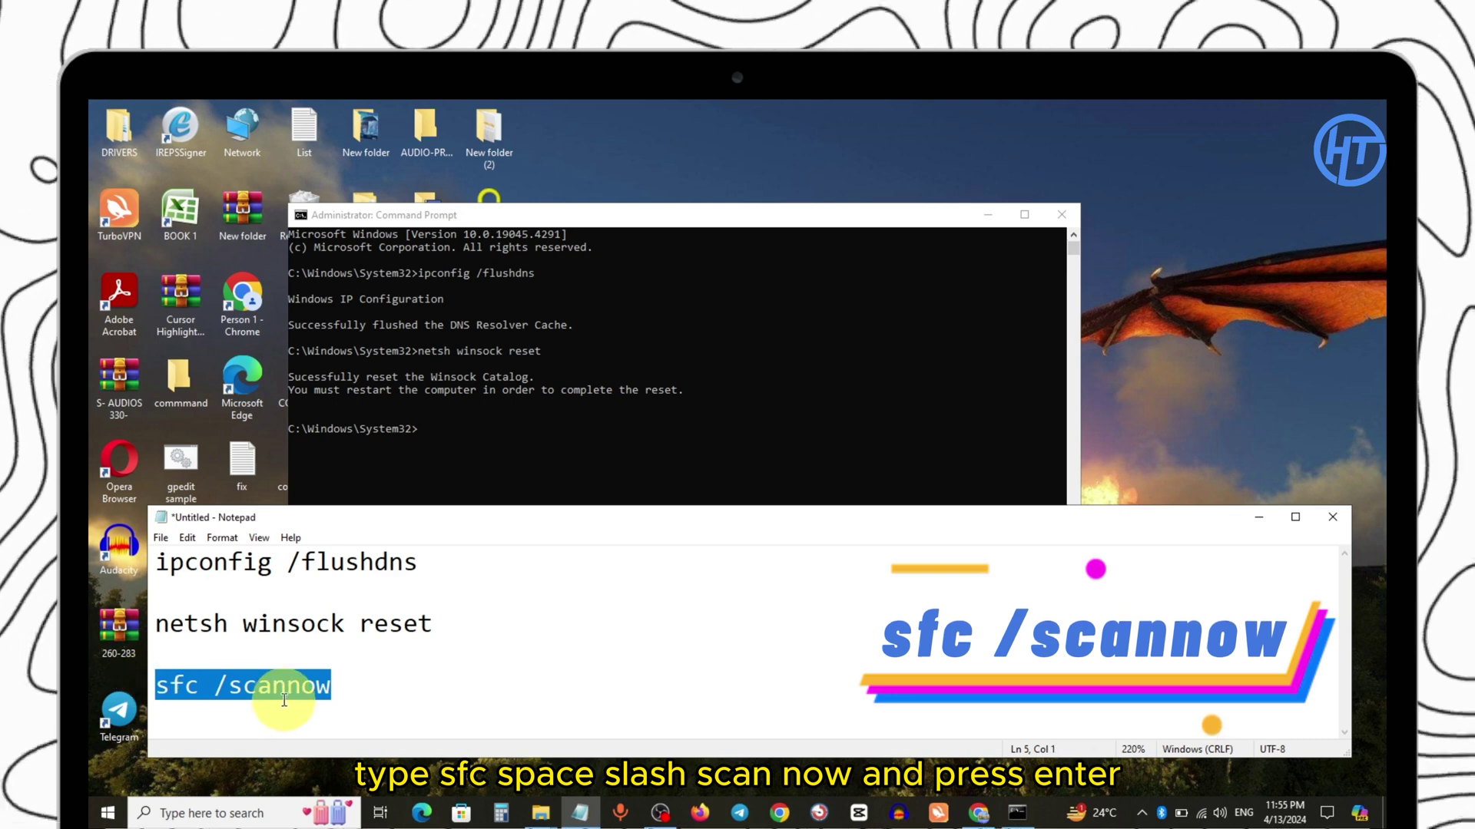
{"action": "left_click", "coordinate": [424, 430]}
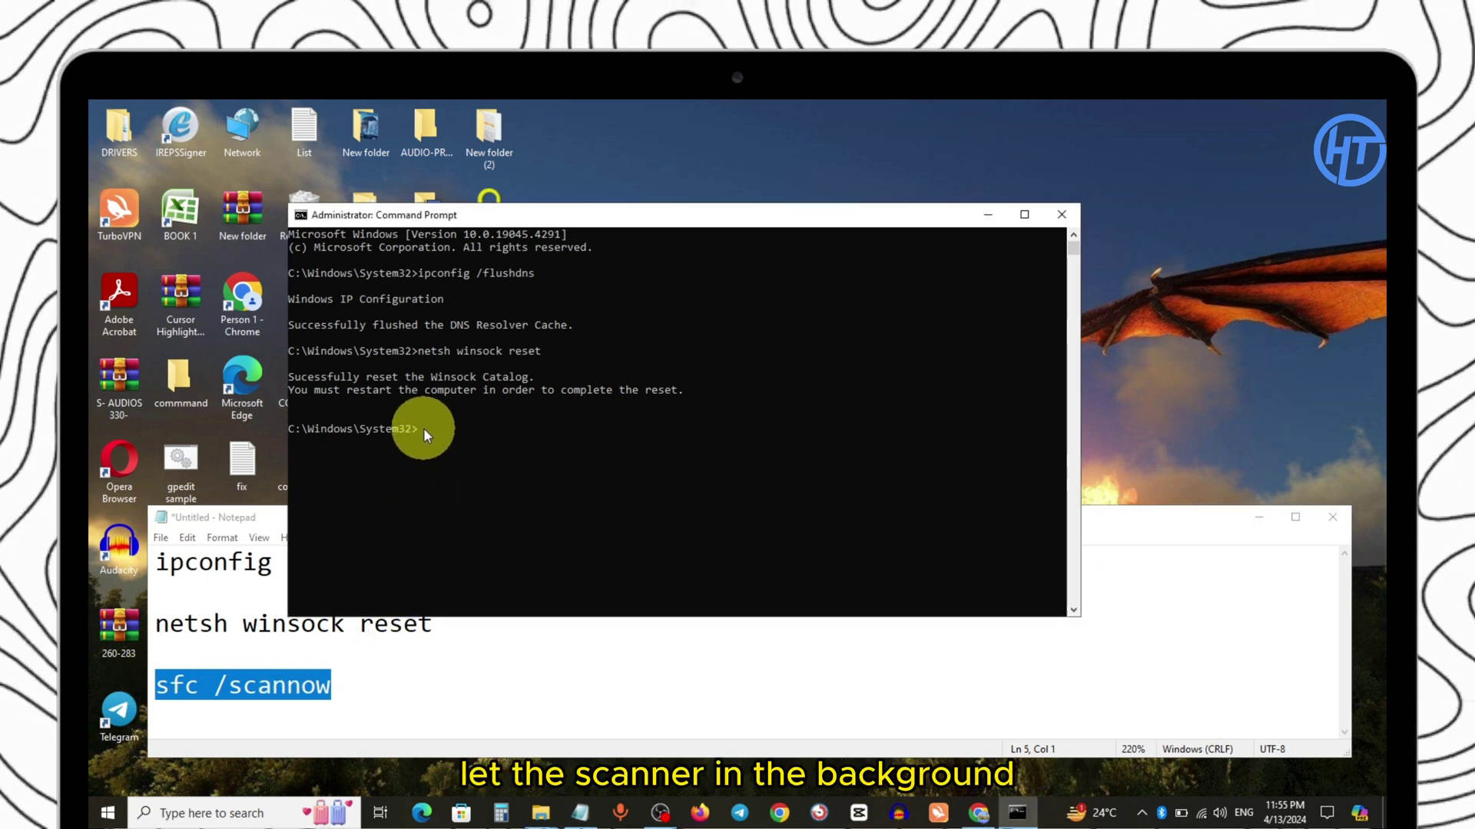
{"action": "type", "text": "sfc /scannow"}
{"action": "key", "text": "Return"}
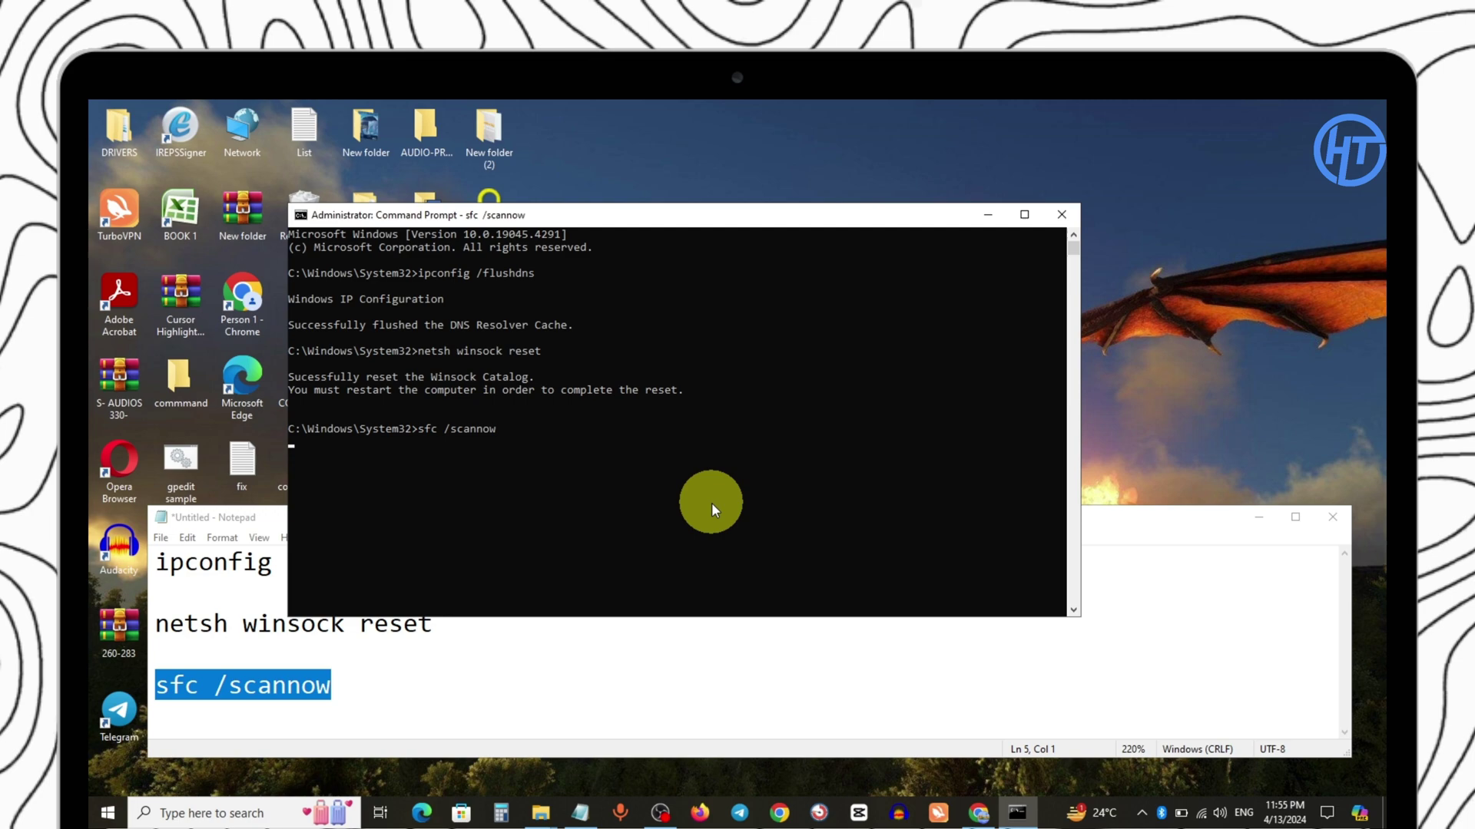
Run Network reset from Settings with Reset now and Yes, then close Settings
{"action": "left_click", "coordinate": [987, 217]}
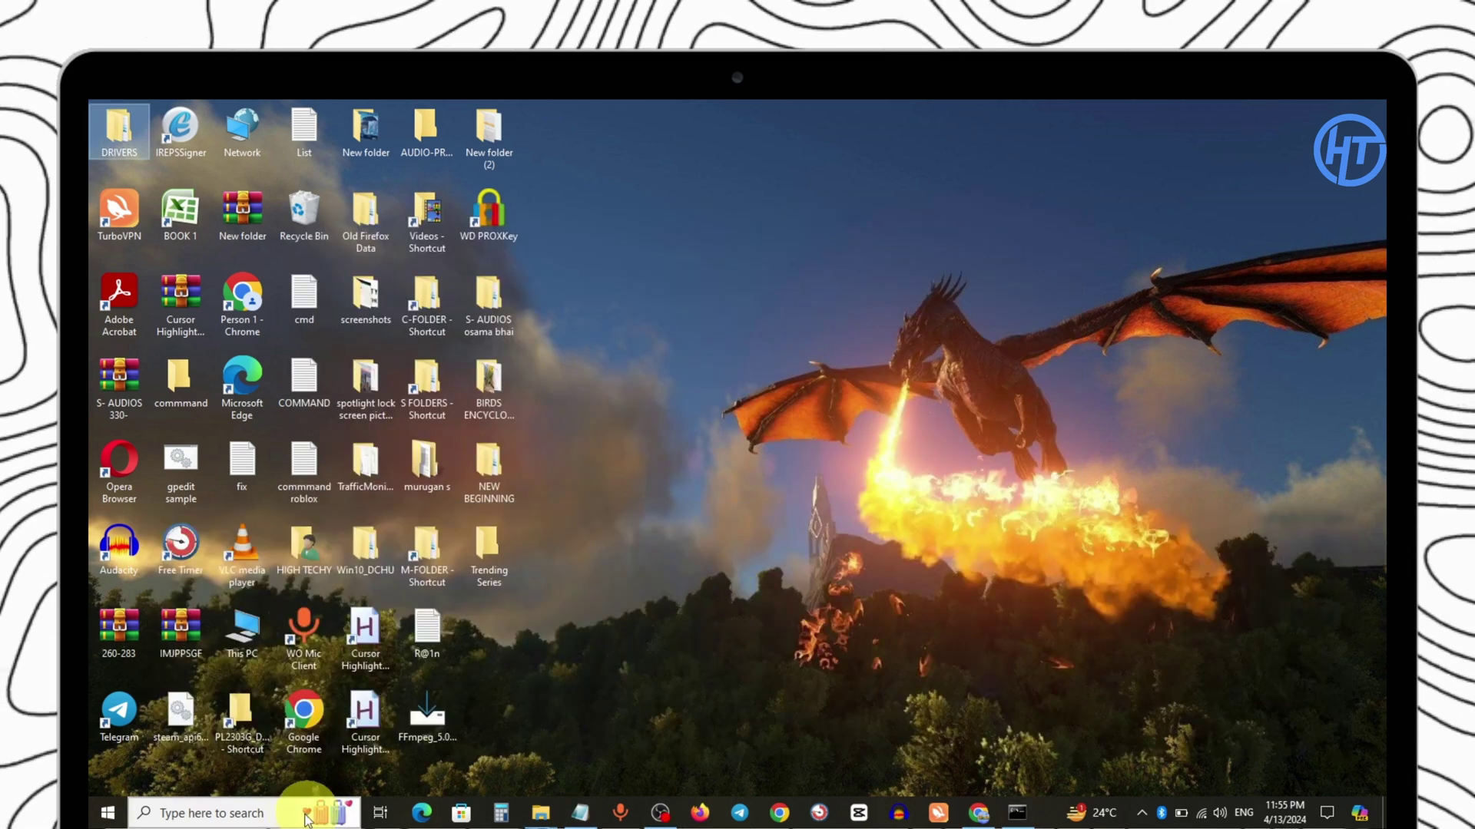
{"action": "left_click", "coordinate": [254, 813]}
{"action": "type", "text": "ne"}
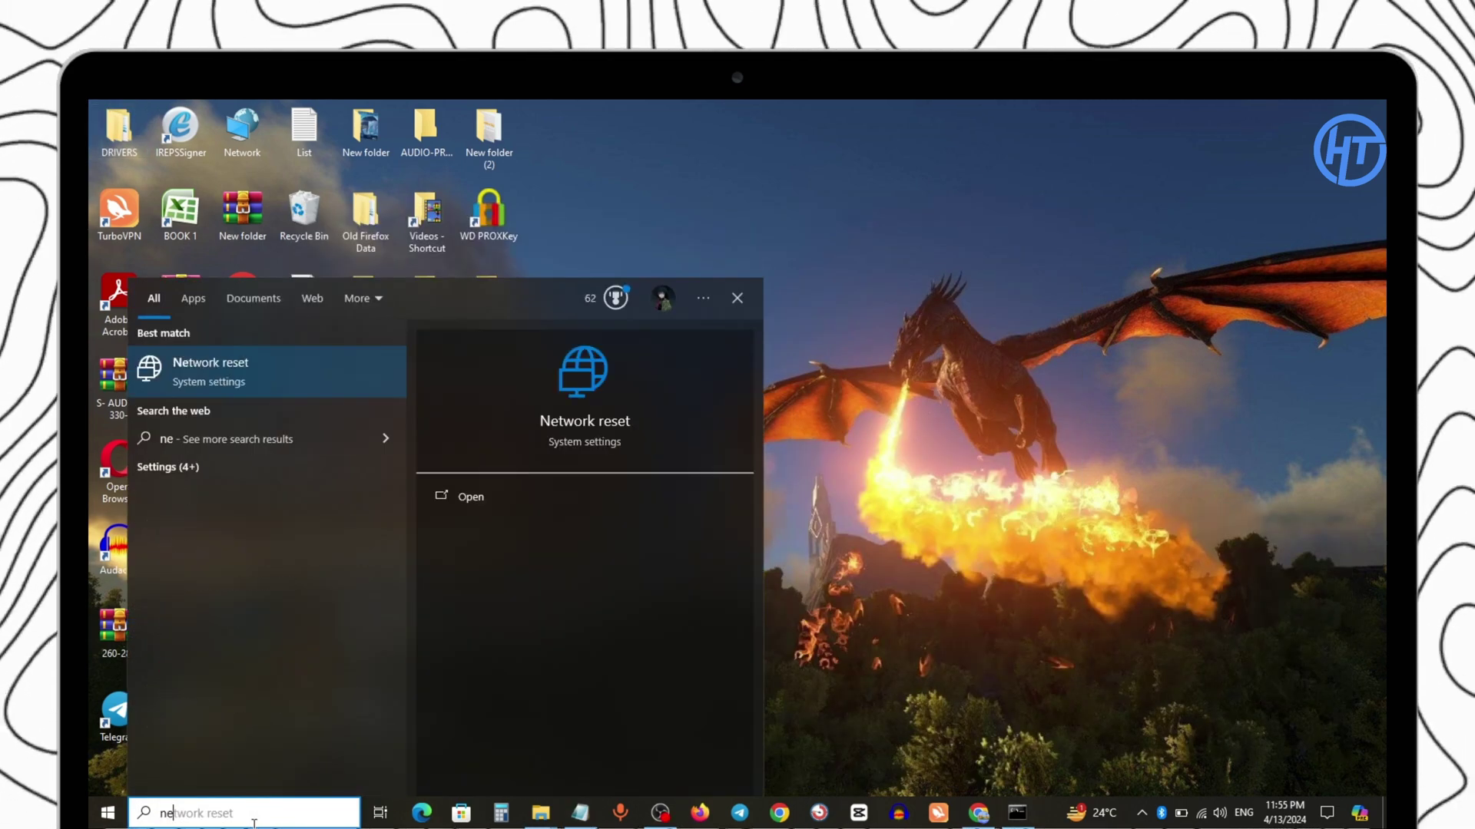
{"action": "type", "text": "twork"}
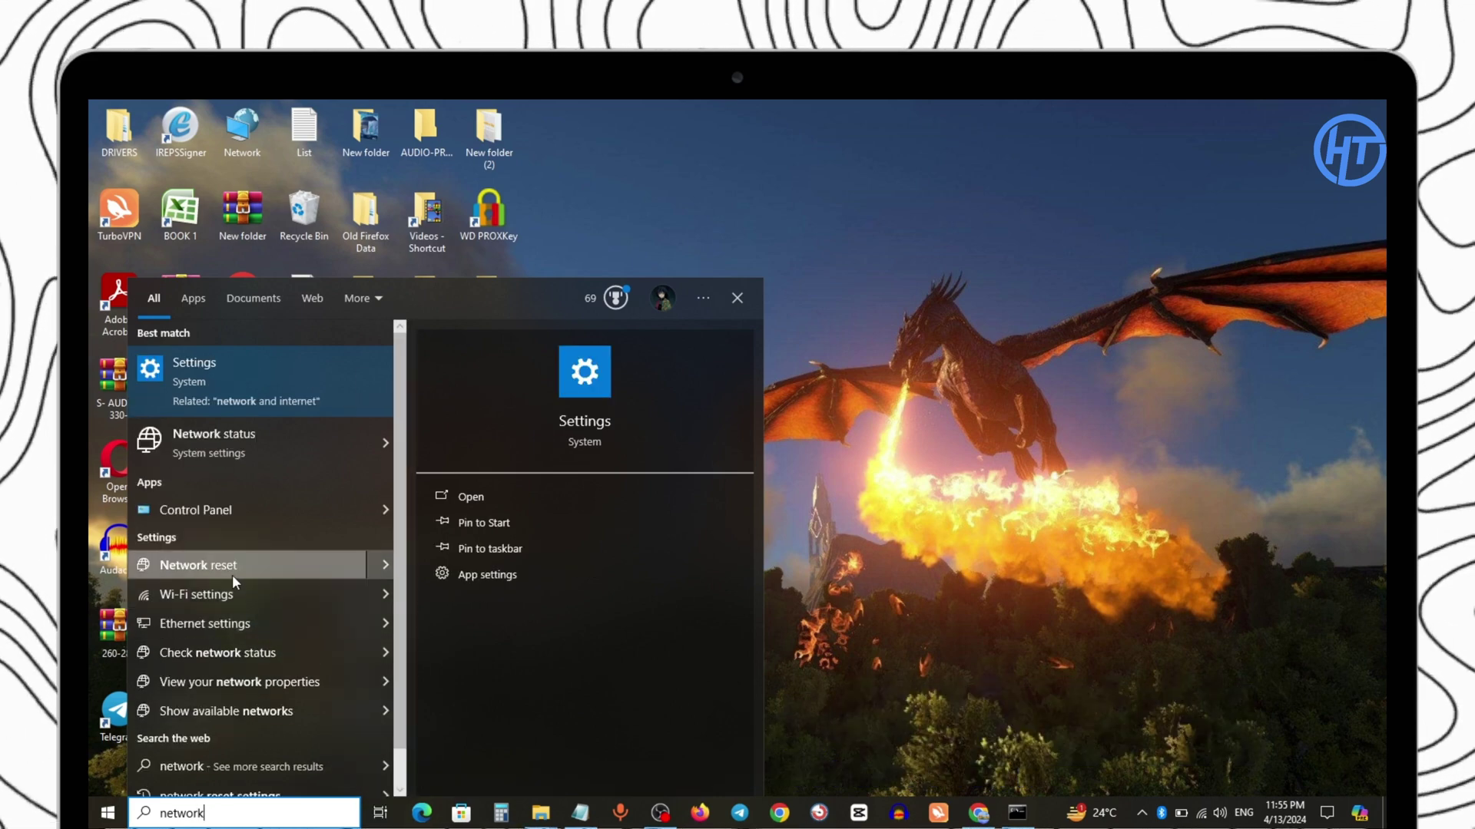
{"action": "left_click", "coordinate": [237, 572]}
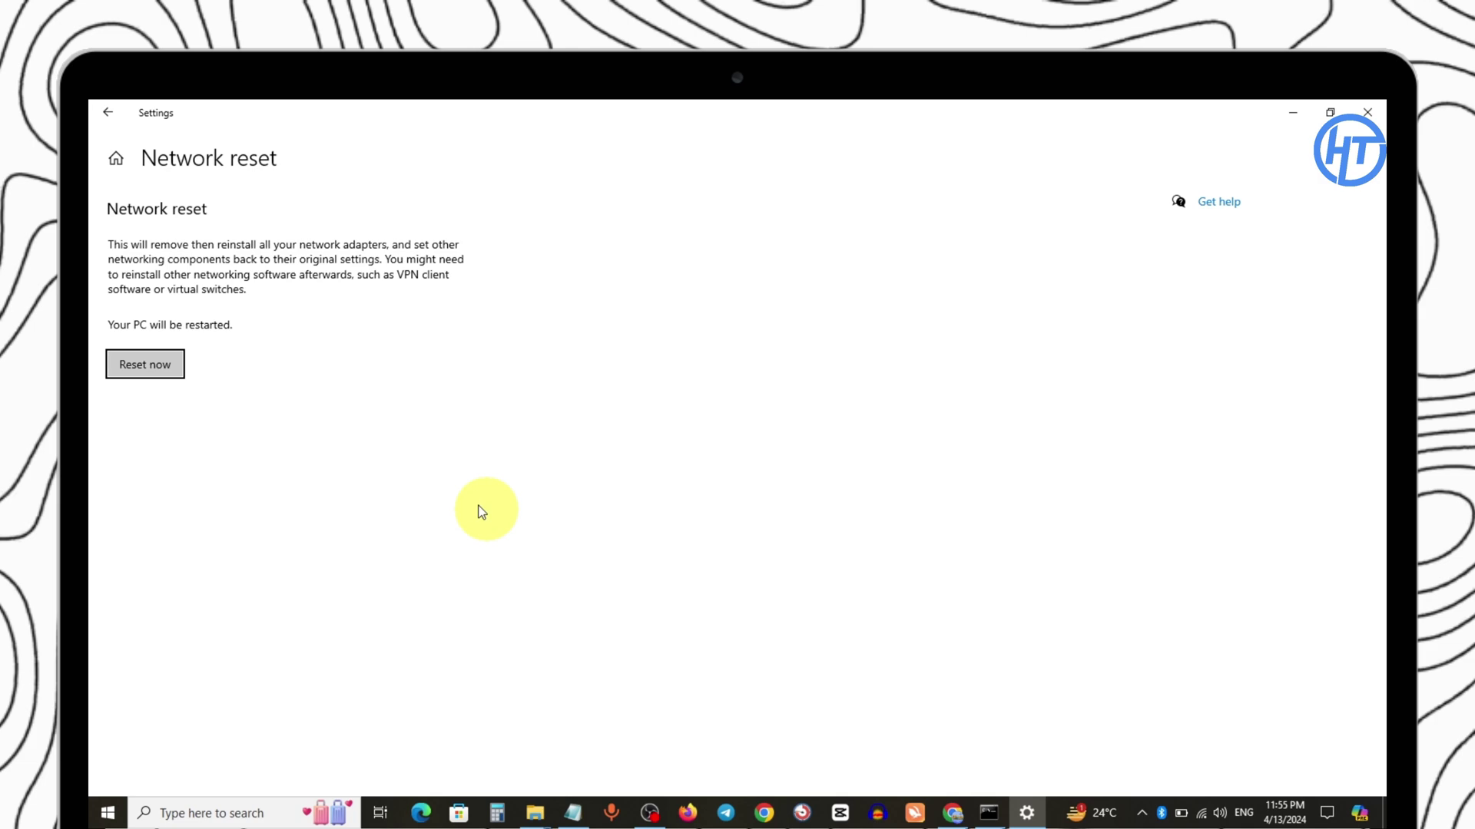
{"action": "left_click", "coordinate": [152, 370]}
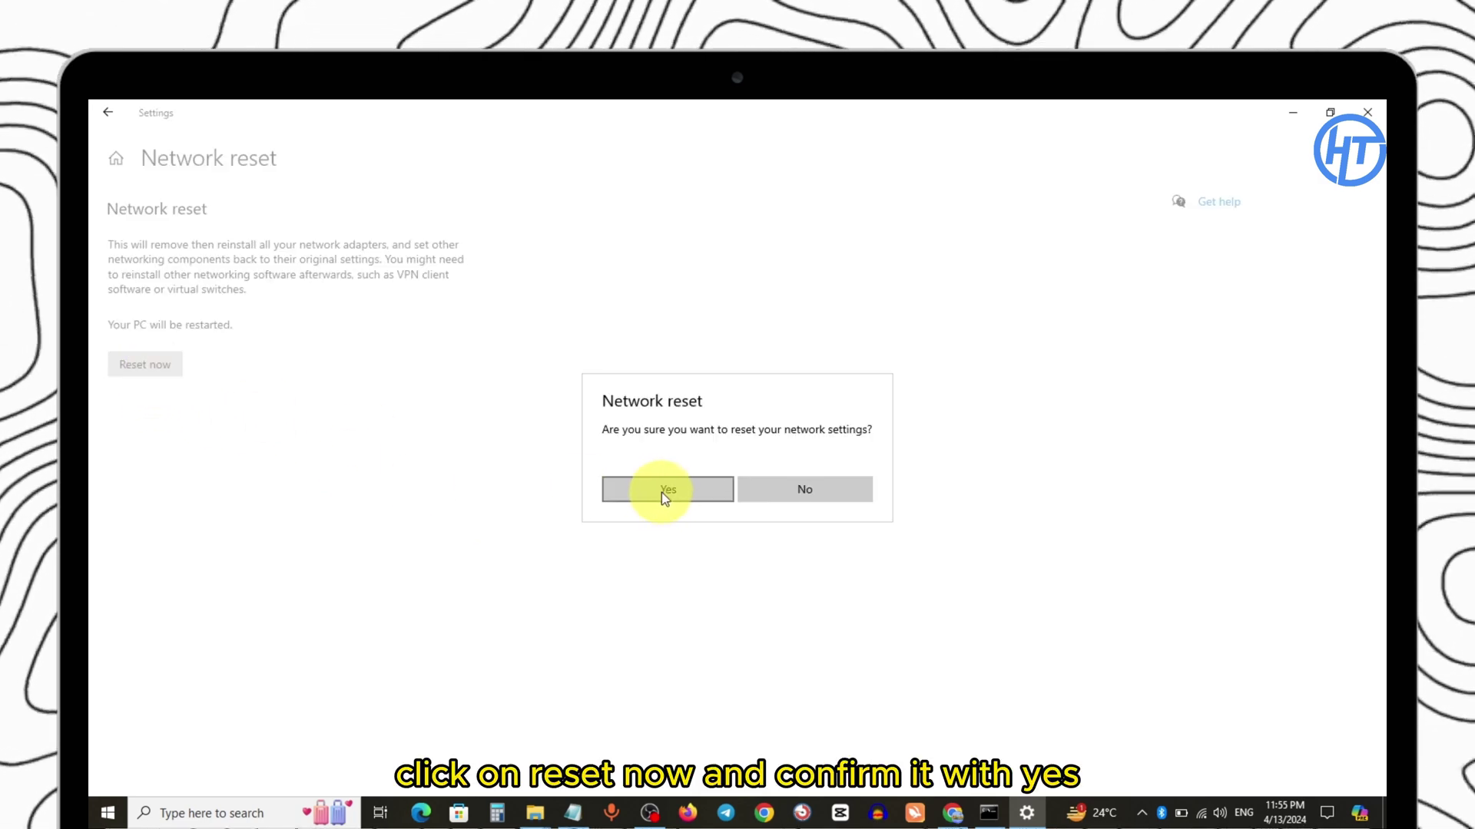
{"action": "left_click", "coordinate": [661, 492]}
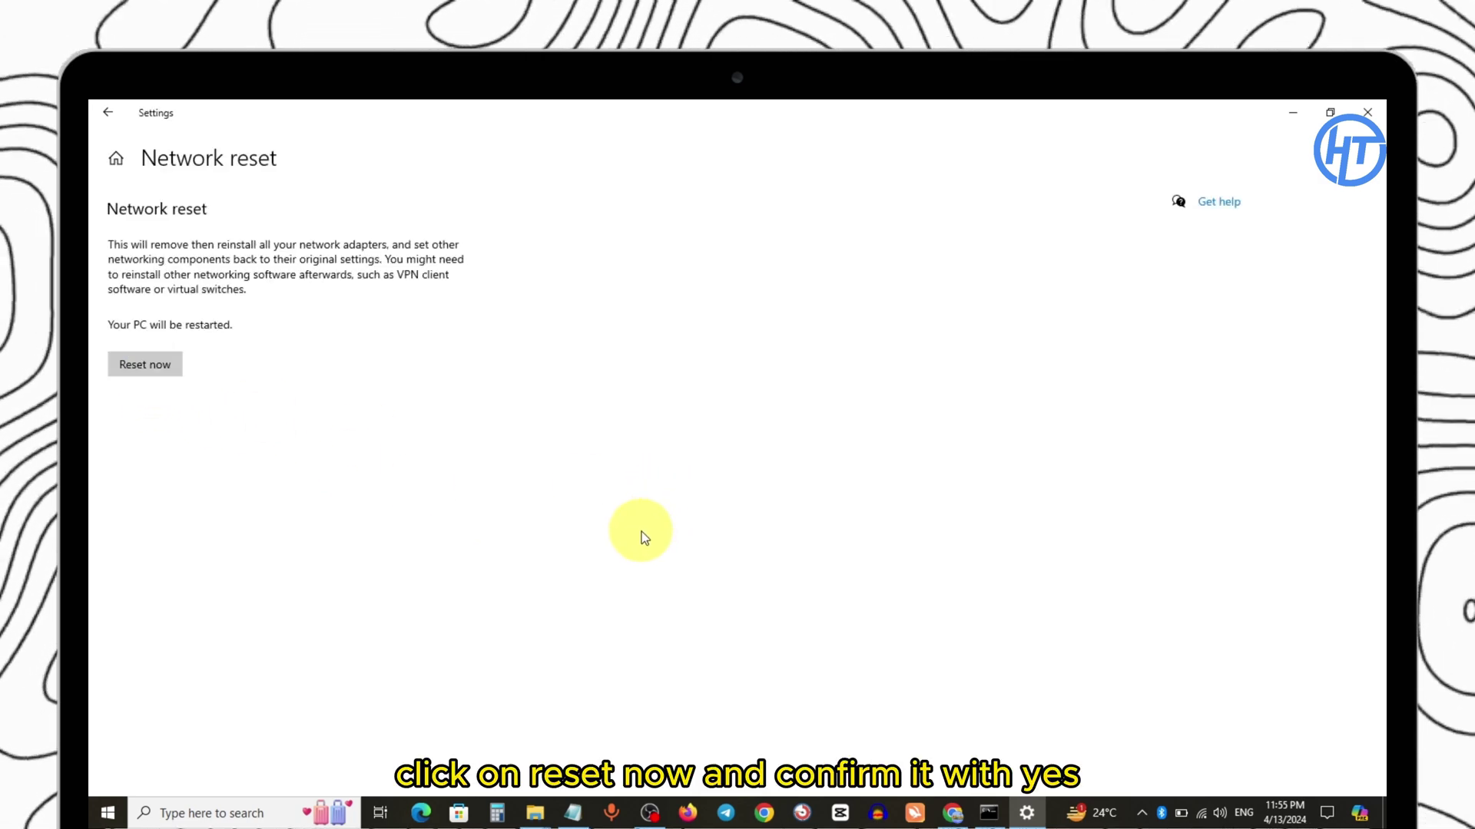
{"action": "left_click", "coordinate": [1365, 106]}
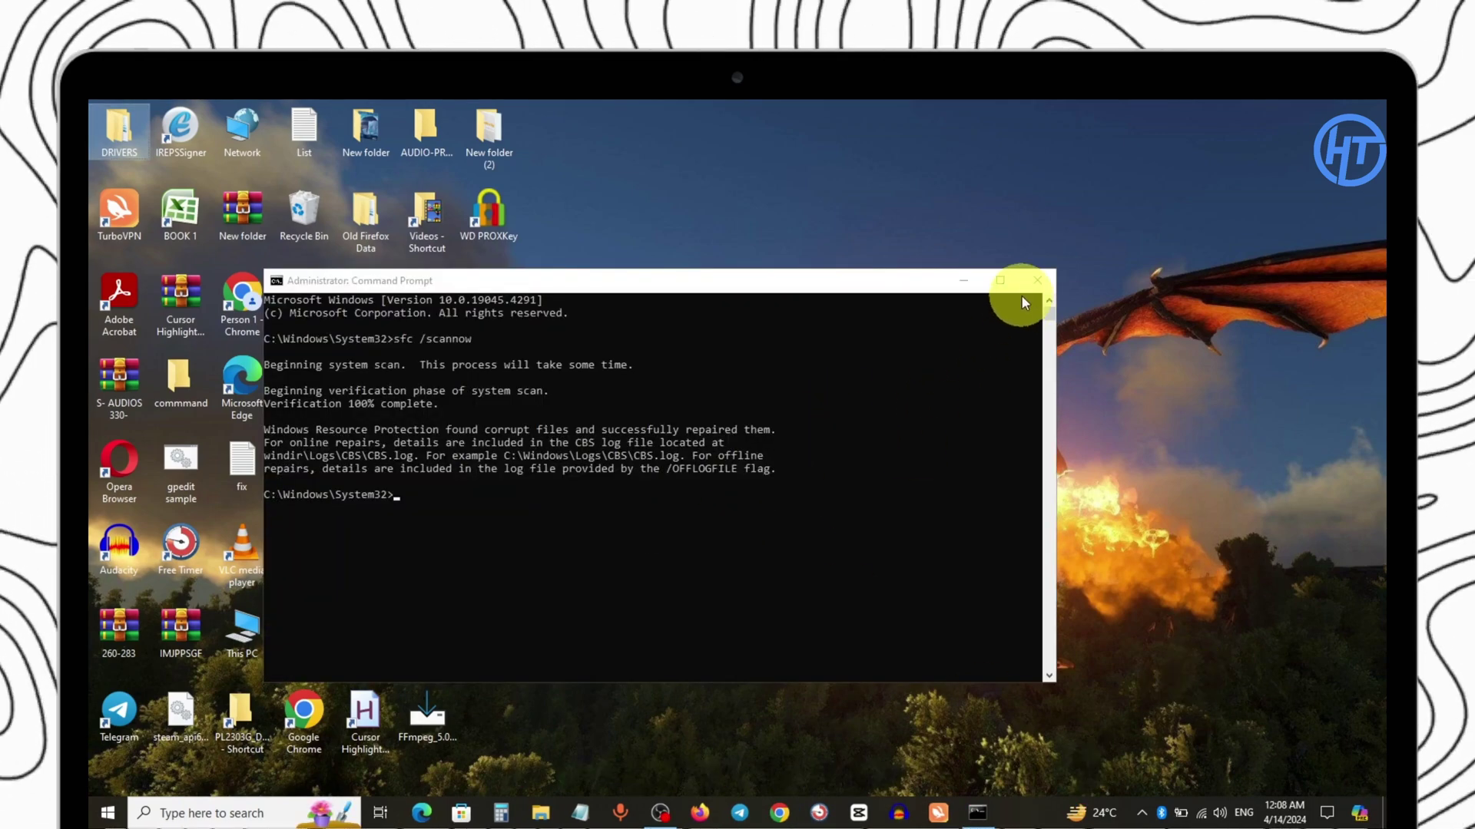
Close the finished Command Prompt and bring up Start's power options to restart
{"action": "left_click", "coordinate": [1037, 280]}
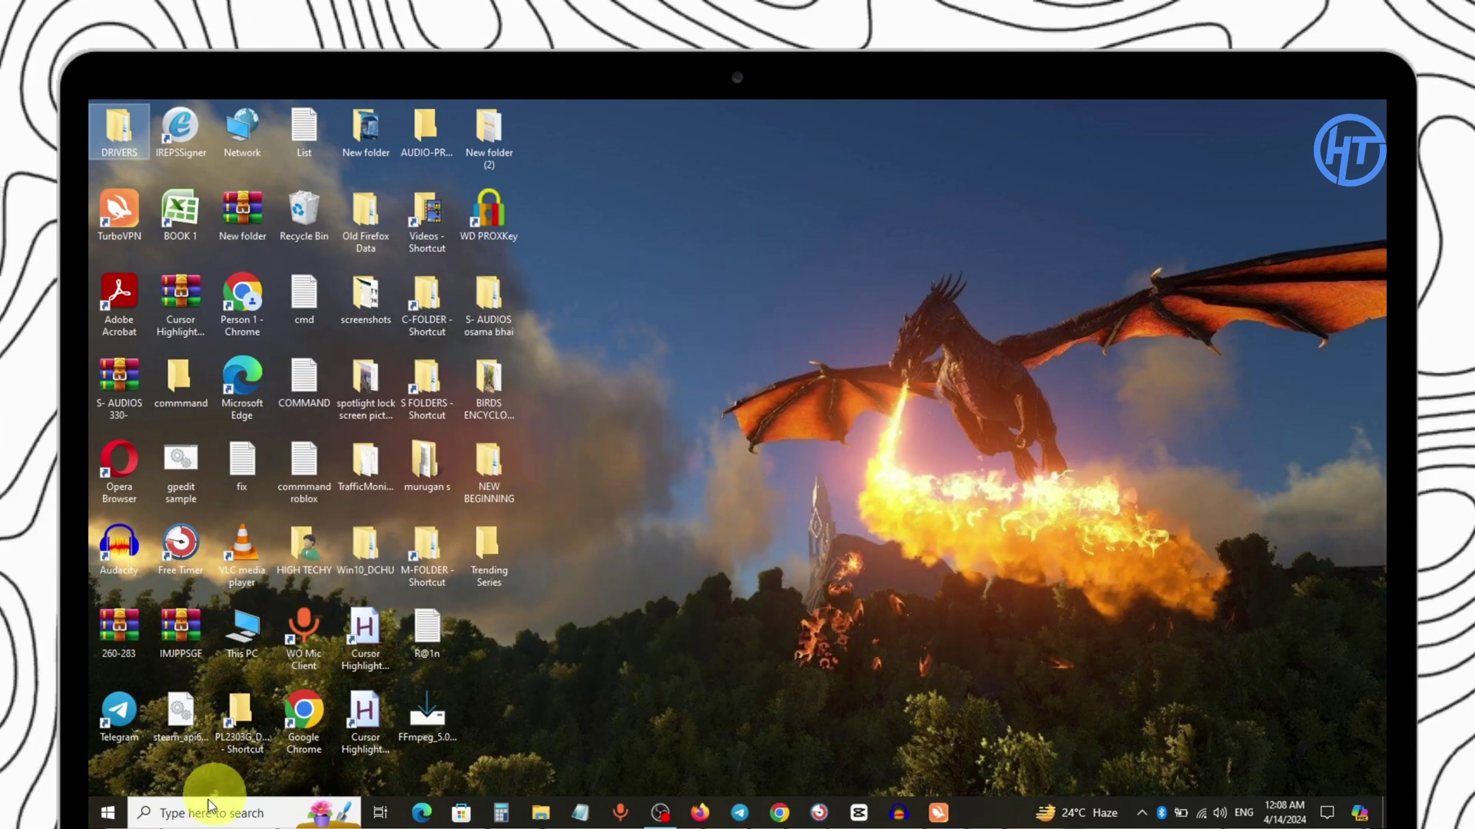
{"action": "left_click", "coordinate": [107, 812]}
{"action": "left_click", "coordinate": [104, 776]}
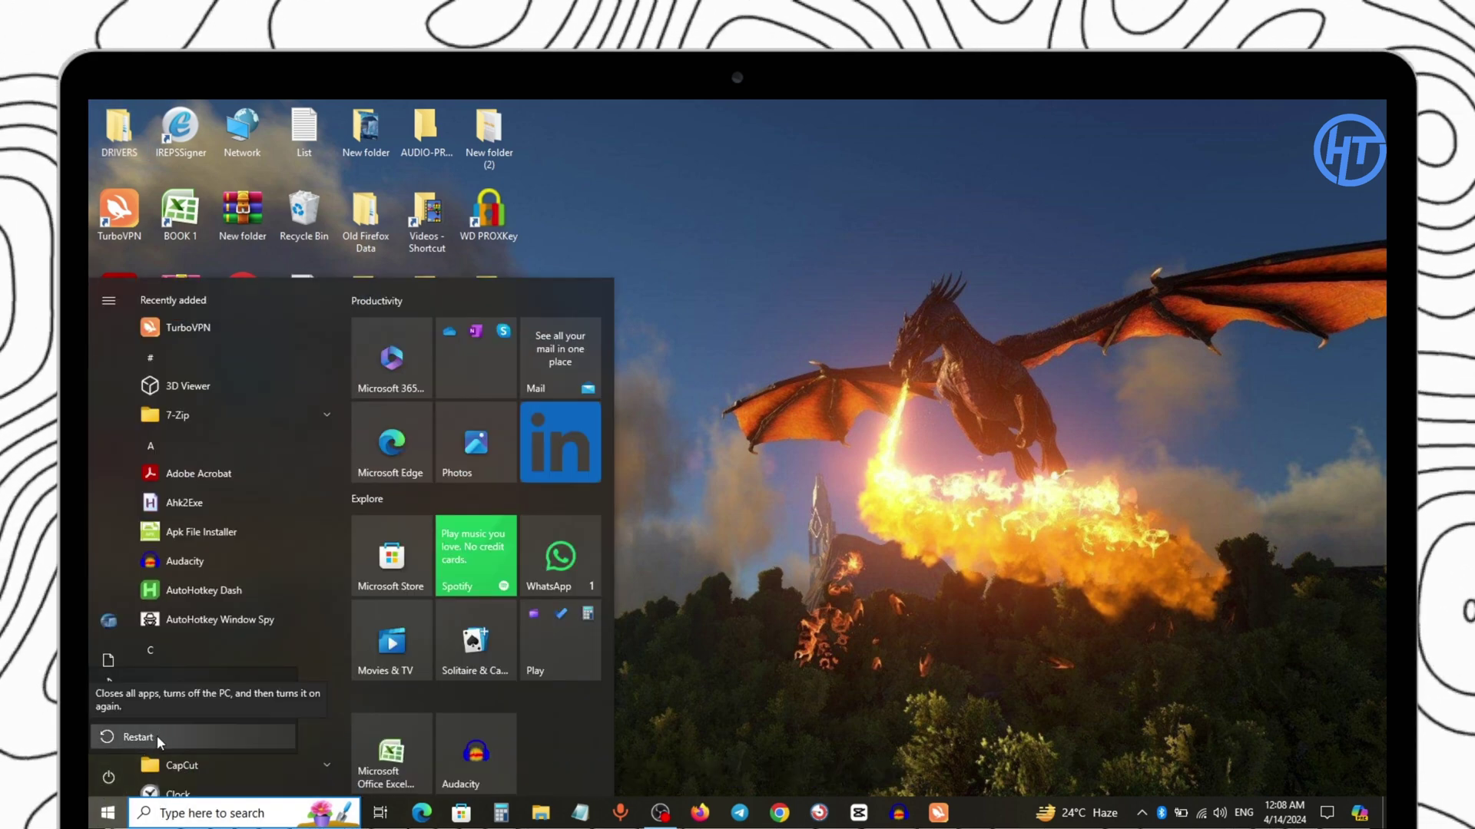